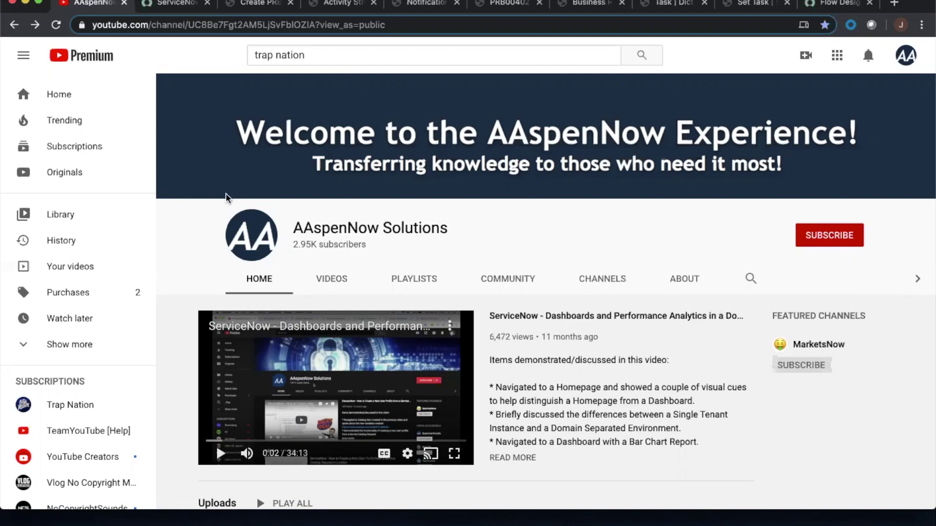
Switch to the 'Create PRB' tab holding the new Problem record form
{"action": "left_click", "coordinate": [243, 6]}
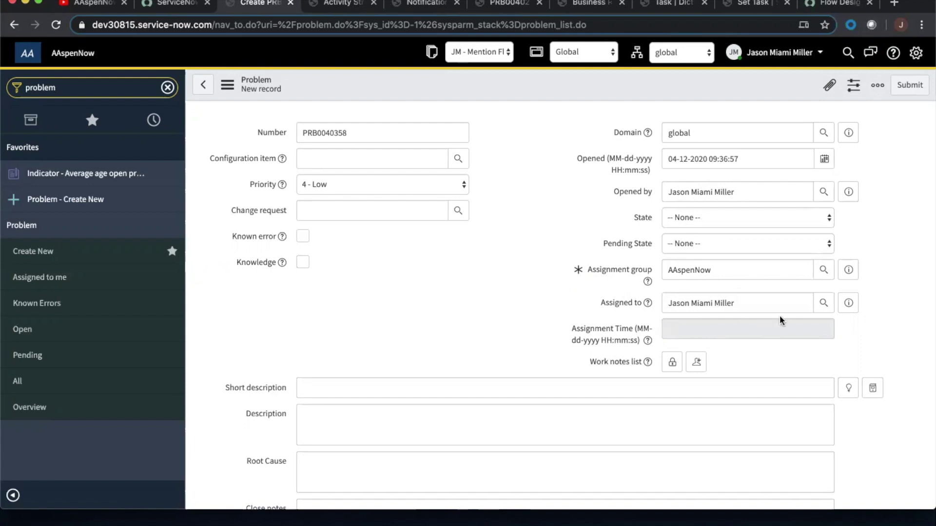
Save problem PRB0040358 and check in Connect that its chat shows the assigned user joined
{"action": "left_click", "coordinate": [227, 85]}
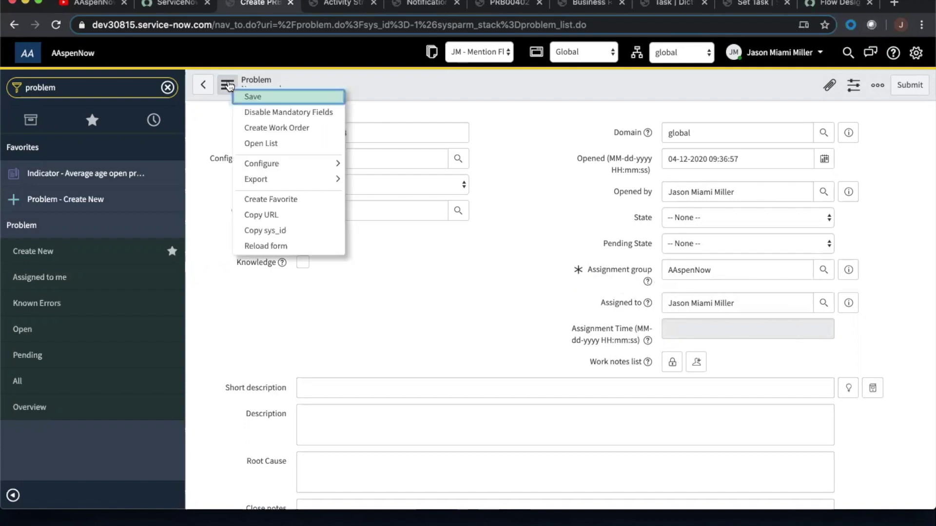
{"action": "left_click", "coordinate": [246, 97]}
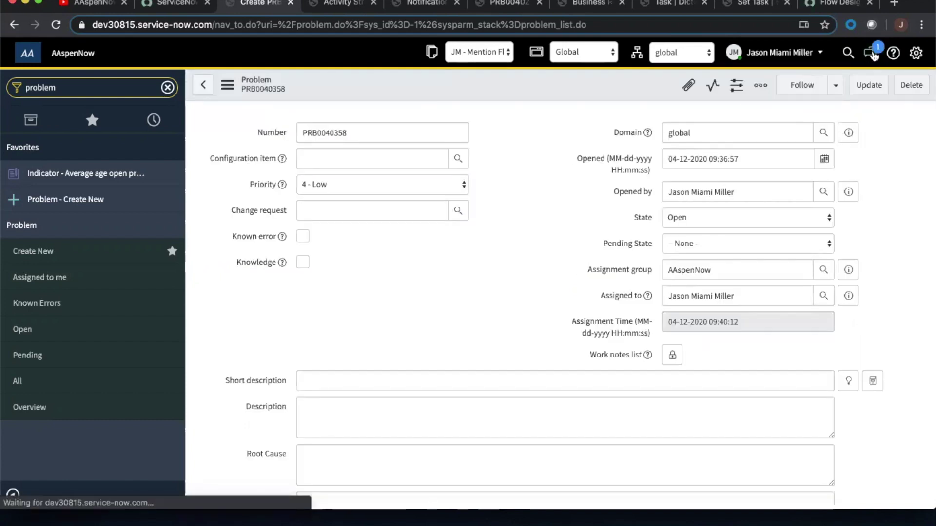
{"action": "left_click", "coordinate": [871, 55]}
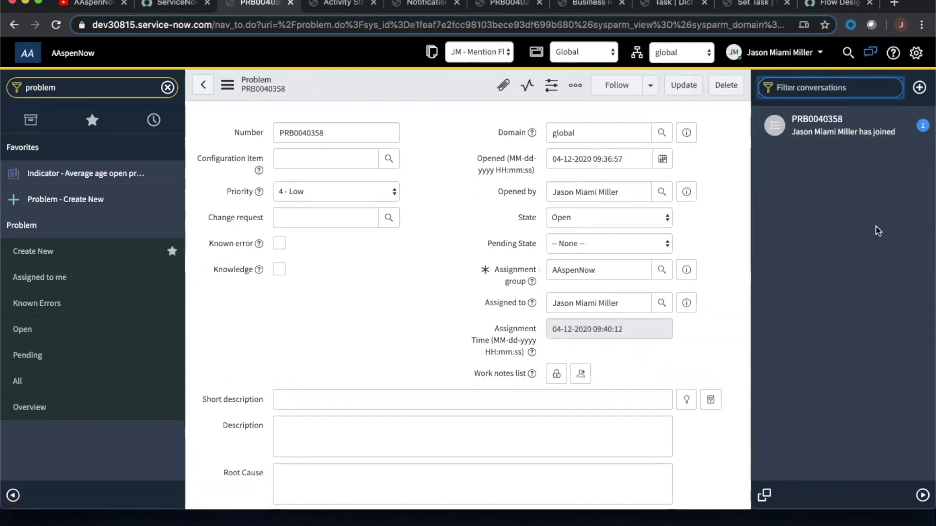
{"action": "mouse_move", "coordinate": [837, 142]}
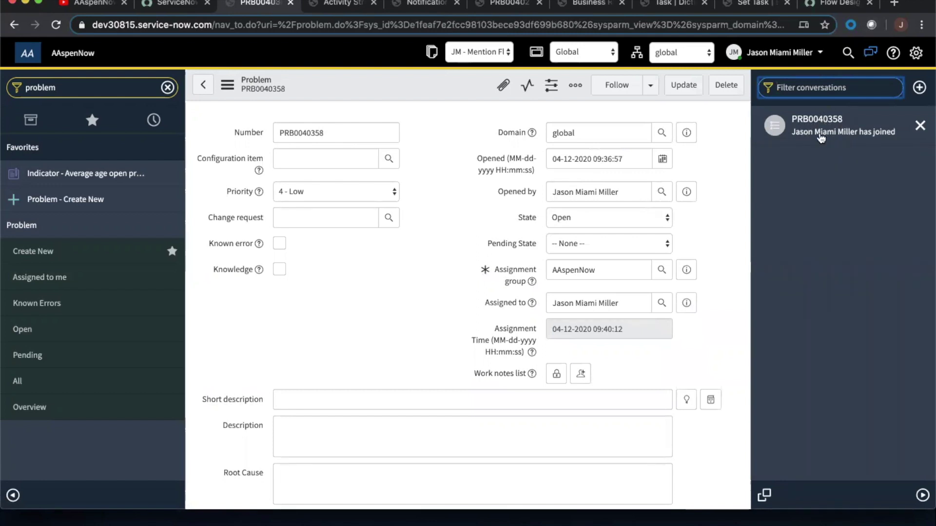
{"action": "left_click", "coordinate": [819, 137]}
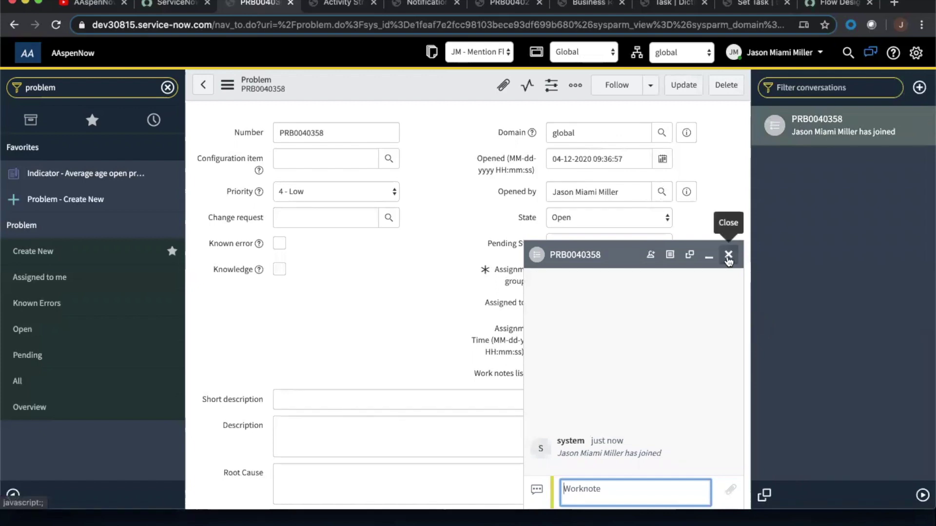
{"action": "left_click", "coordinate": [728, 256]}
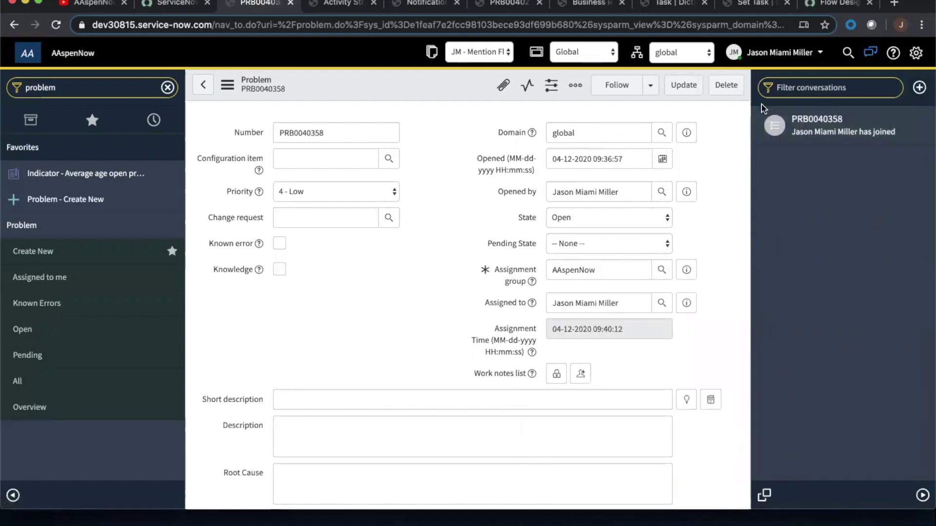
{"action": "left_click", "coordinate": [870, 52]}
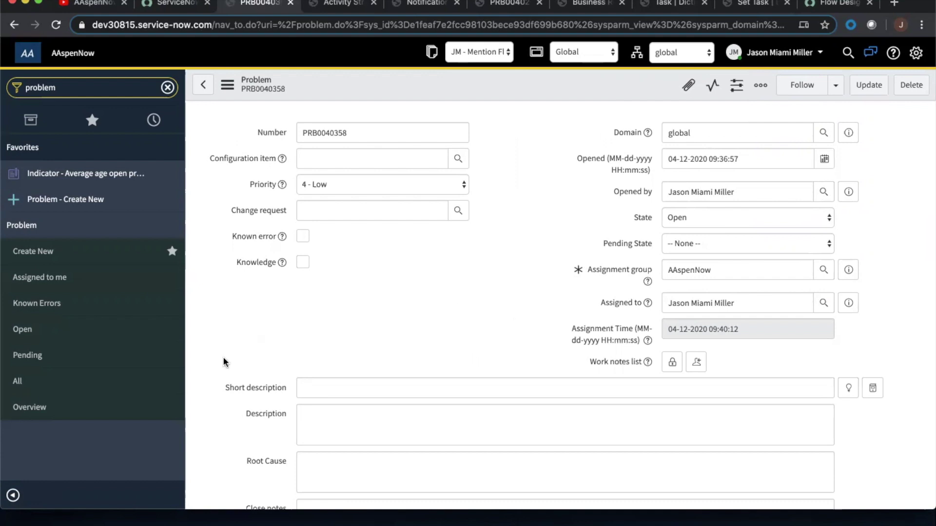
{"action": "scroll", "coordinate": [223, 361], "scroll_direction": "down", "scroll_amount": 6}
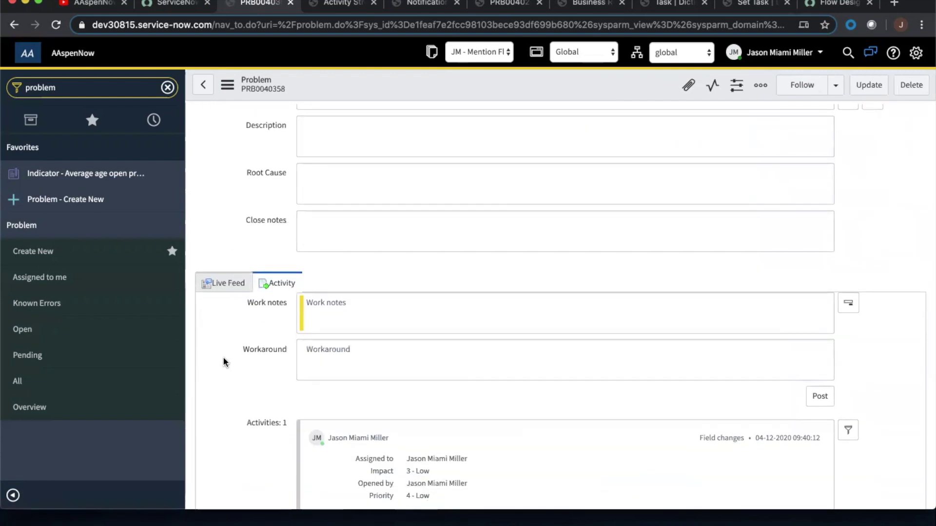
{"action": "scroll", "coordinate": [224, 361], "scroll_direction": "down", "scroll_amount": 1}
{"action": "left_click", "coordinate": [309, 288]}
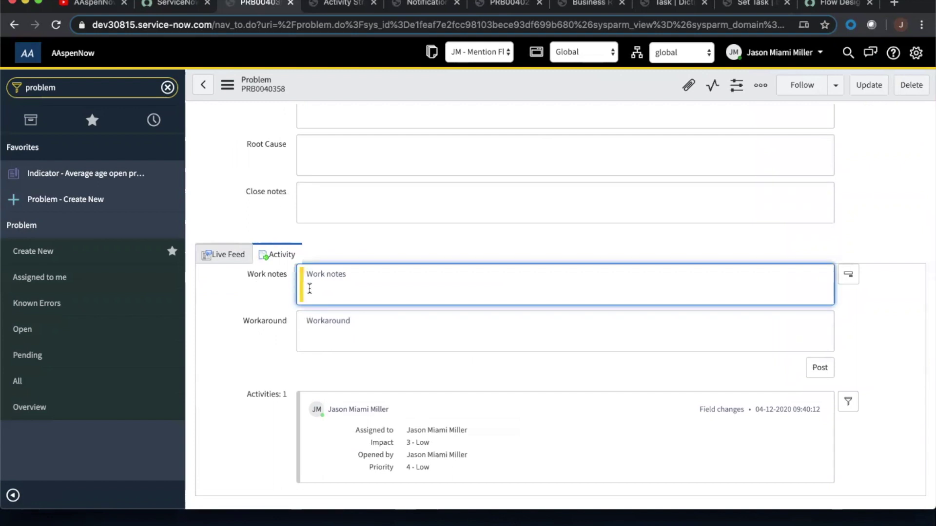
{"action": "type", "text": "@"}
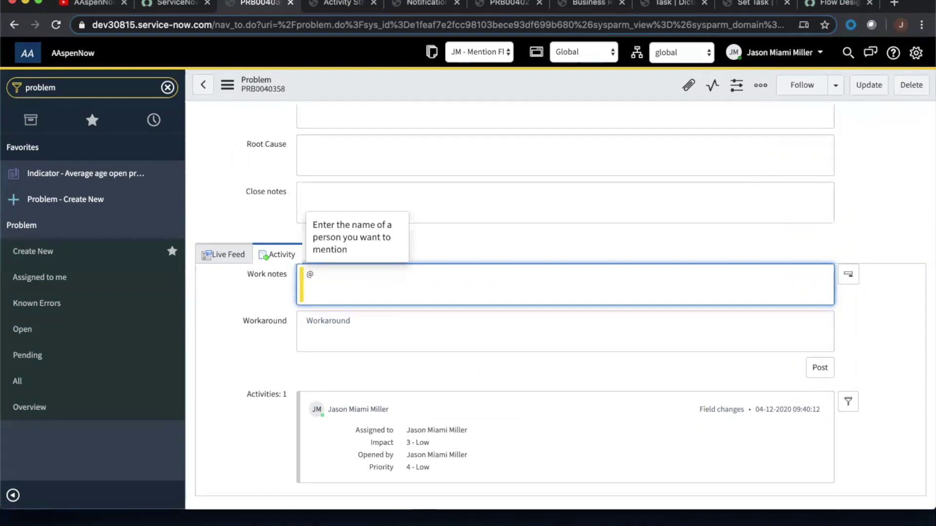
{"action": "type", "text": "jason mi"}
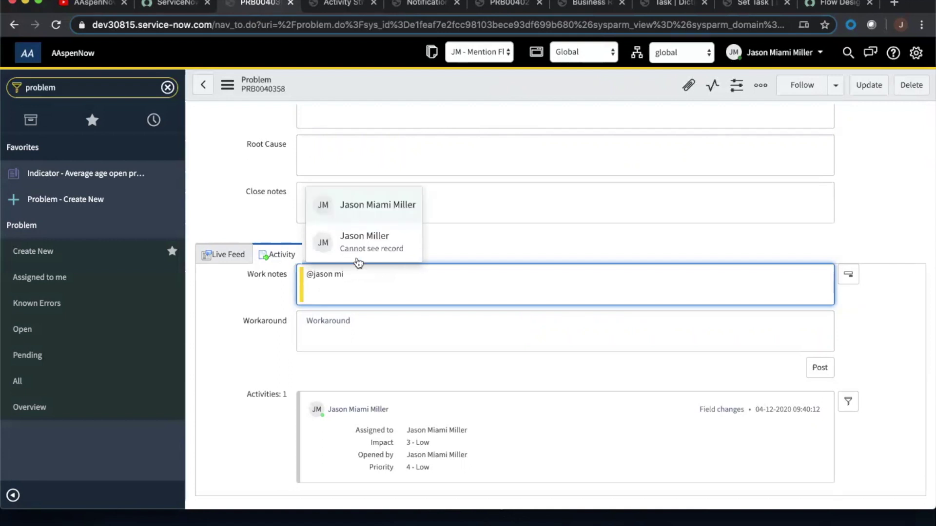
{"action": "left_click", "coordinate": [353, 209]}
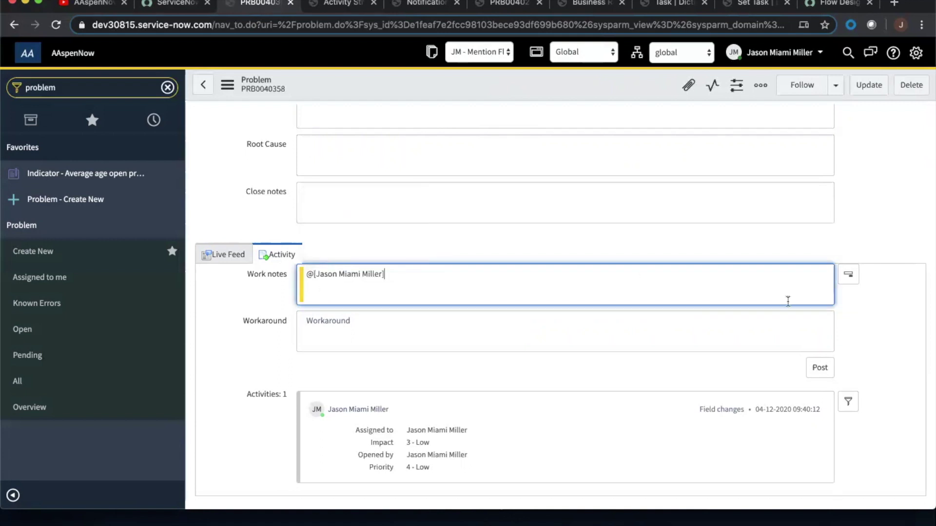
{"action": "left_click", "coordinate": [822, 369]}
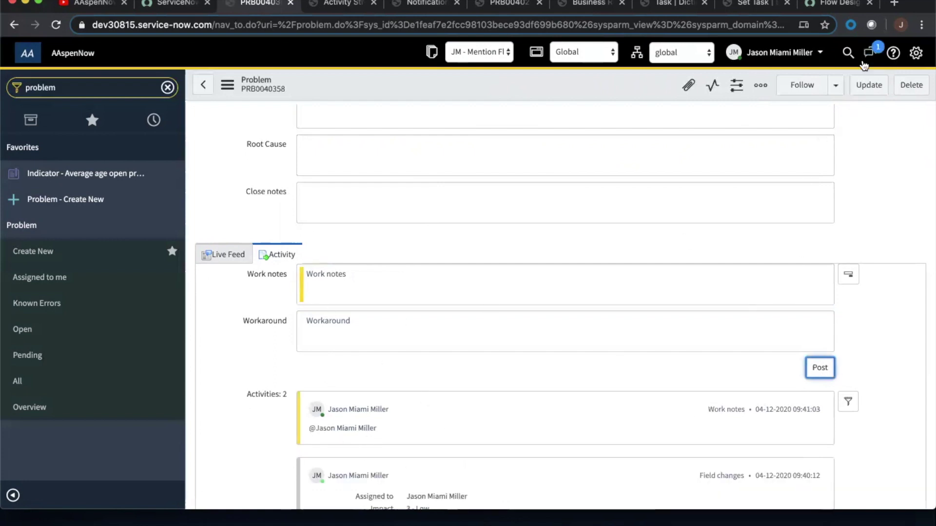
{"action": "left_click", "coordinate": [871, 54]}
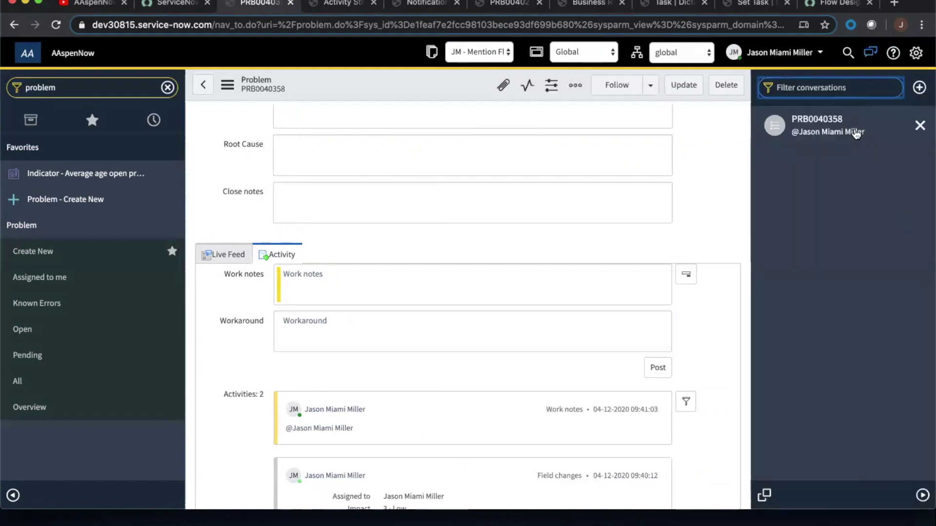
{"action": "left_click", "coordinate": [857, 134]}
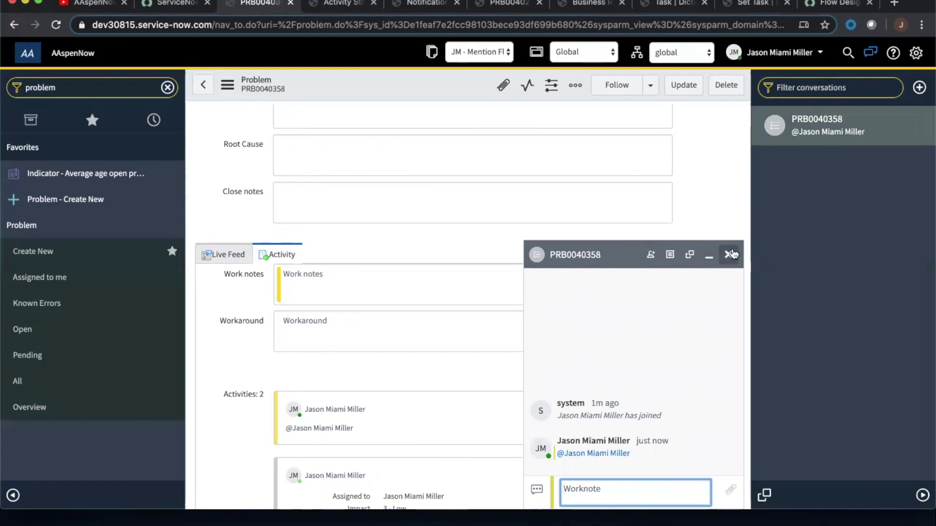
{"action": "left_click", "coordinate": [729, 255]}
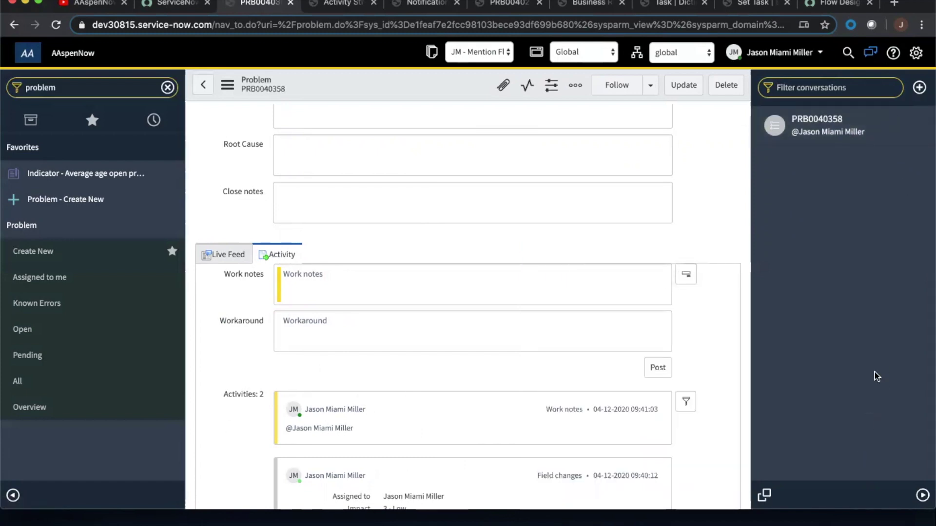
{"action": "left_click", "coordinate": [922, 496]}
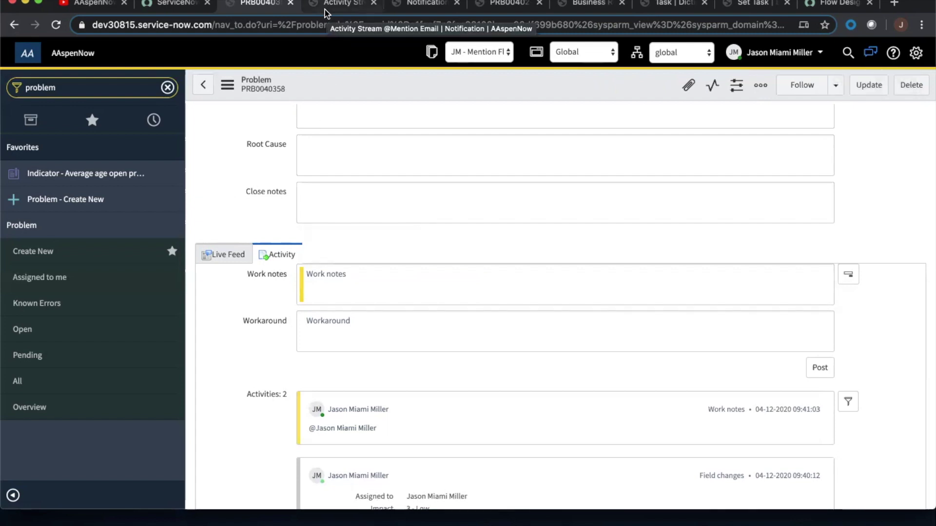
{"action": "left_click", "coordinate": [325, 12]}
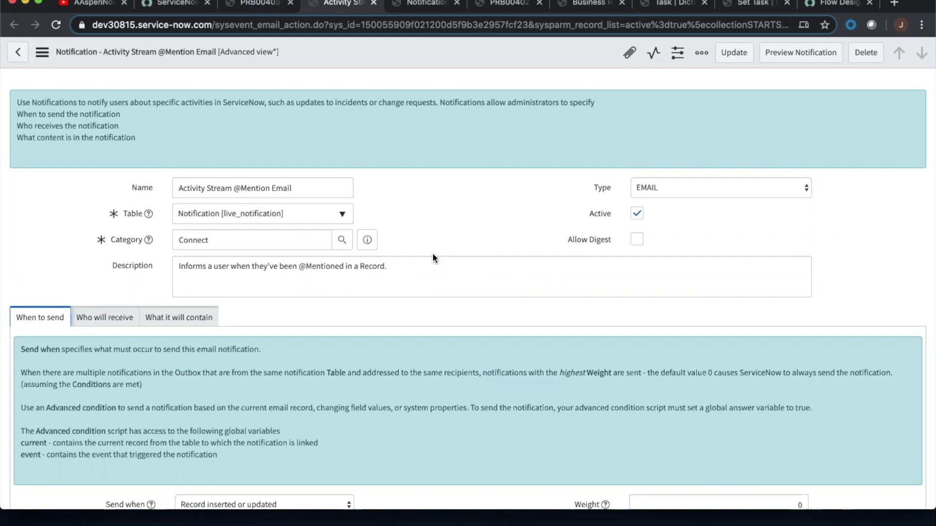
{"action": "scroll", "coordinate": [432, 253], "scroll_direction": "down", "scroll_amount": 2}
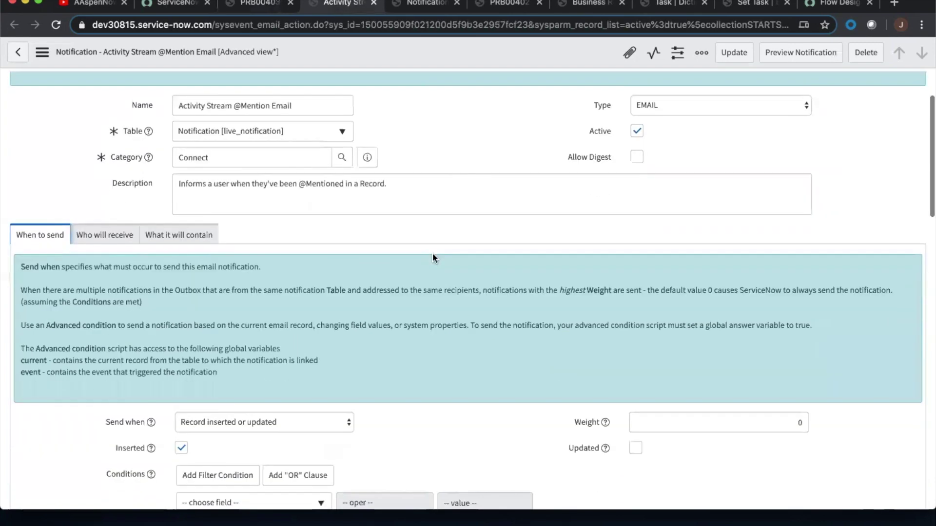
{"action": "scroll", "coordinate": [195, 323], "scroll_direction": "down", "scroll_amount": 2}
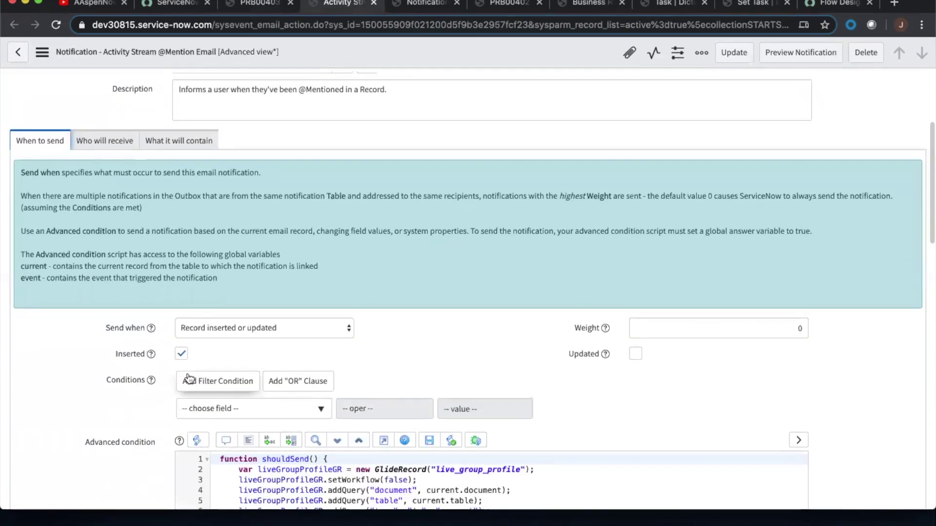
{"action": "scroll", "coordinate": [195, 323], "scroll_direction": "down", "scroll_amount": 3}
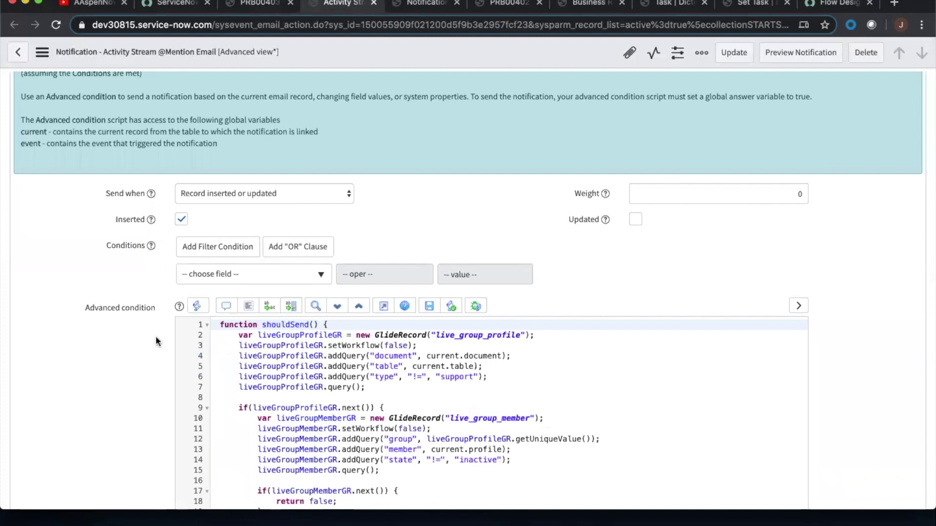
{"action": "scroll", "coordinate": [160, 259], "scroll_direction": "up", "scroll_amount": 4}
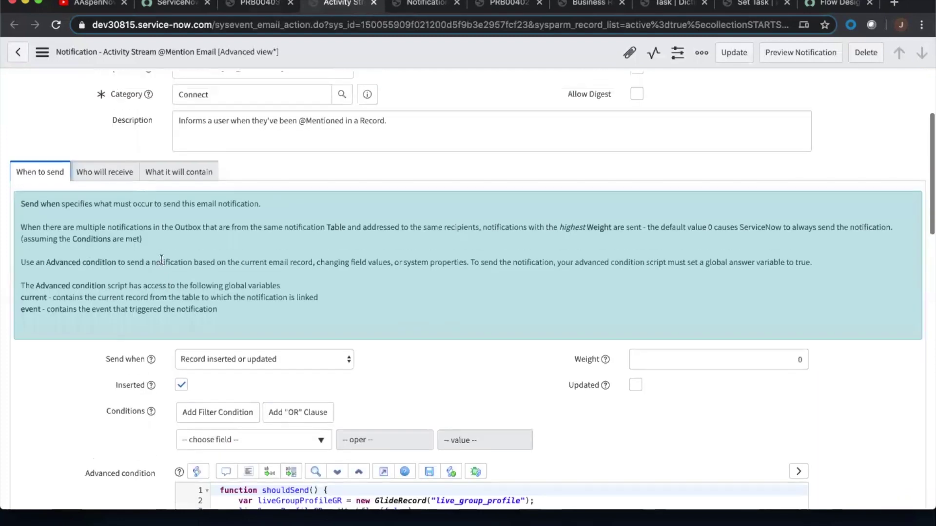
{"action": "scroll", "coordinate": [162, 260], "scroll_direction": "up", "scroll_amount": 3}
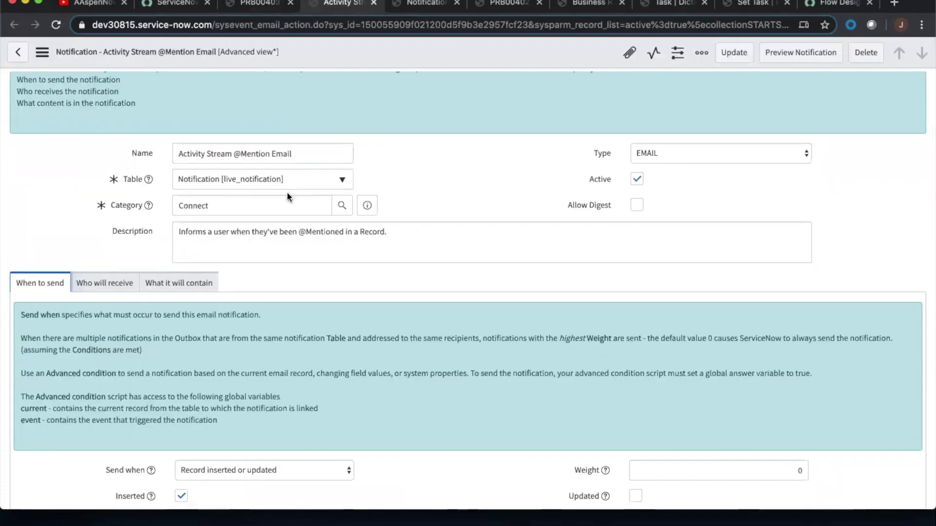
Glance back at PRB0040358, then re-read the notification's advanced condition script
{"action": "left_click", "coordinate": [256, 4]}
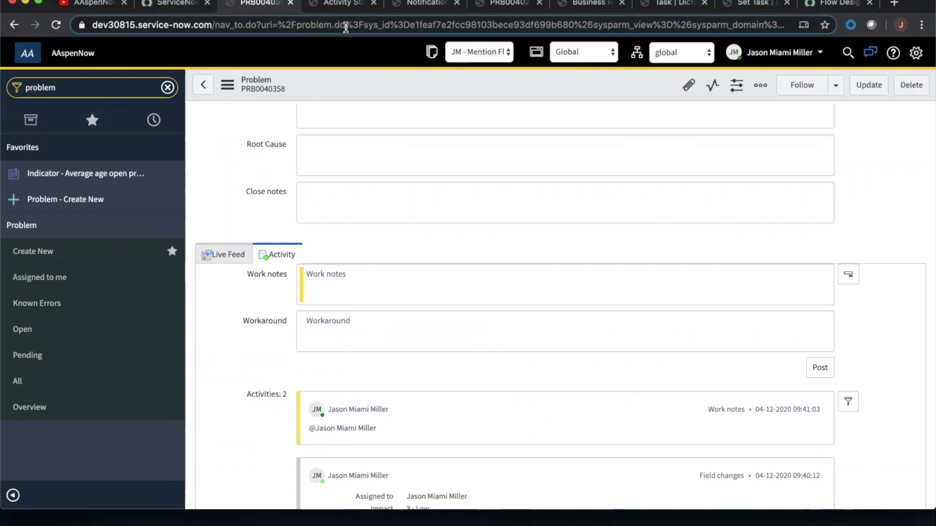
{"action": "left_click", "coordinate": [349, 4]}
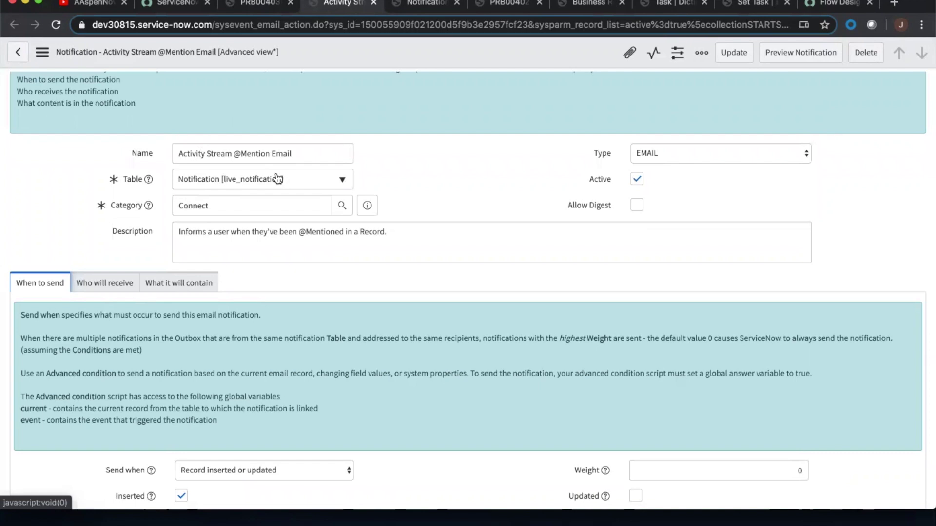
{"action": "scroll", "coordinate": [280, 325], "scroll_direction": "down", "scroll_amount": 3}
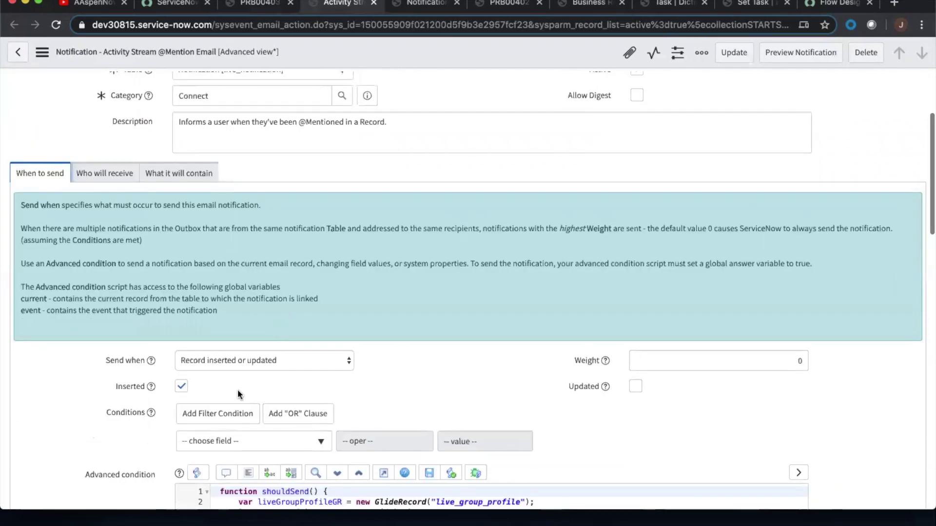
{"action": "scroll", "coordinate": [238, 390], "scroll_direction": "down", "scroll_amount": 3}
{"action": "scroll", "coordinate": [99, 352], "scroll_direction": "down", "scroll_amount": 3}
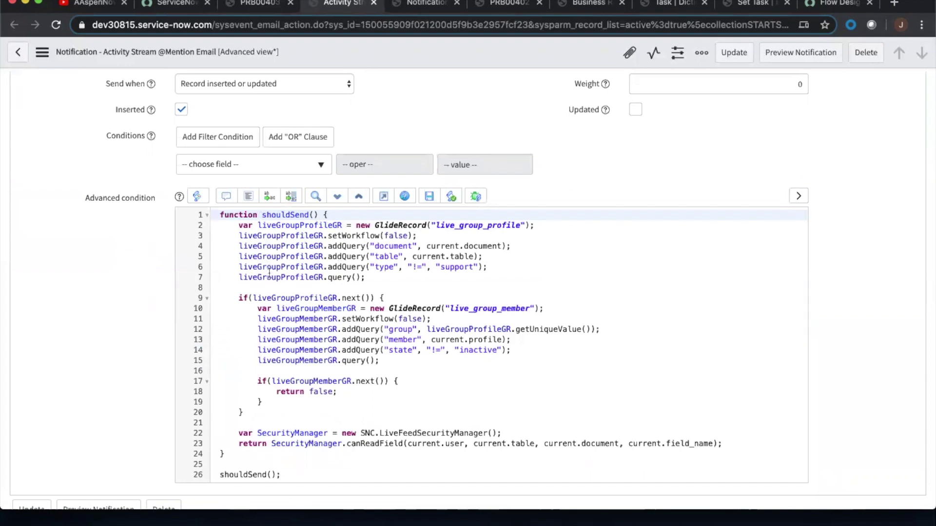
{"action": "scroll", "coordinate": [269, 273], "scroll_direction": "up", "scroll_amount": 1}
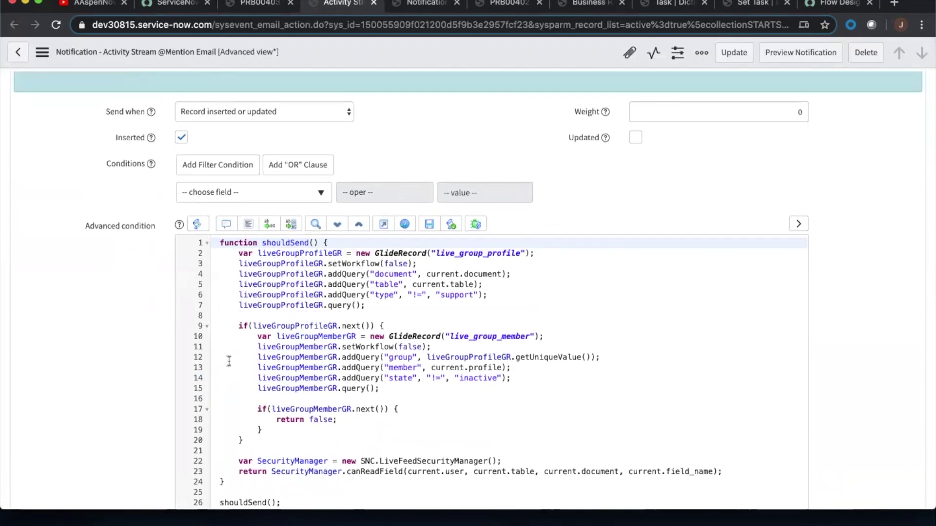
{"action": "scroll", "coordinate": [229, 361], "scroll_direction": "up", "scroll_amount": 1}
{"action": "scroll", "coordinate": [229, 361], "scroll_direction": "up", "scroll_amount": 6}
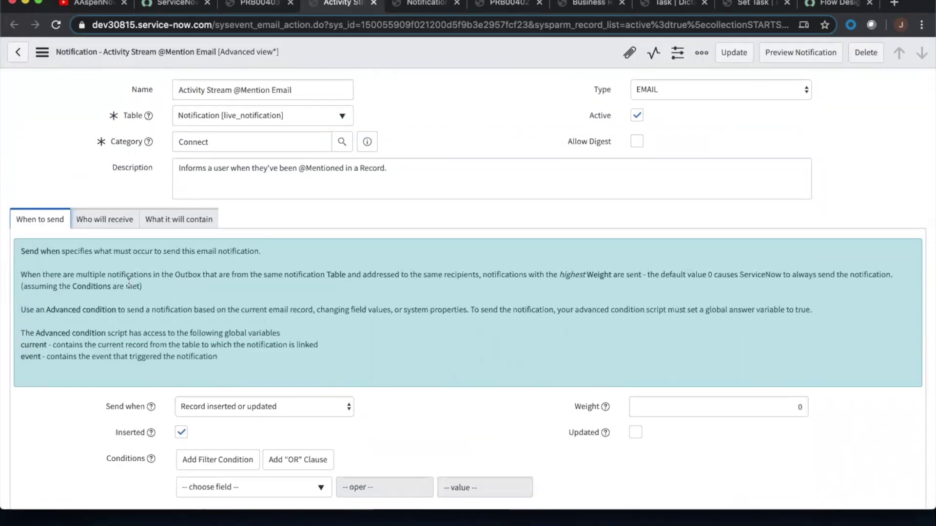
{"action": "left_click", "coordinate": [102, 224]}
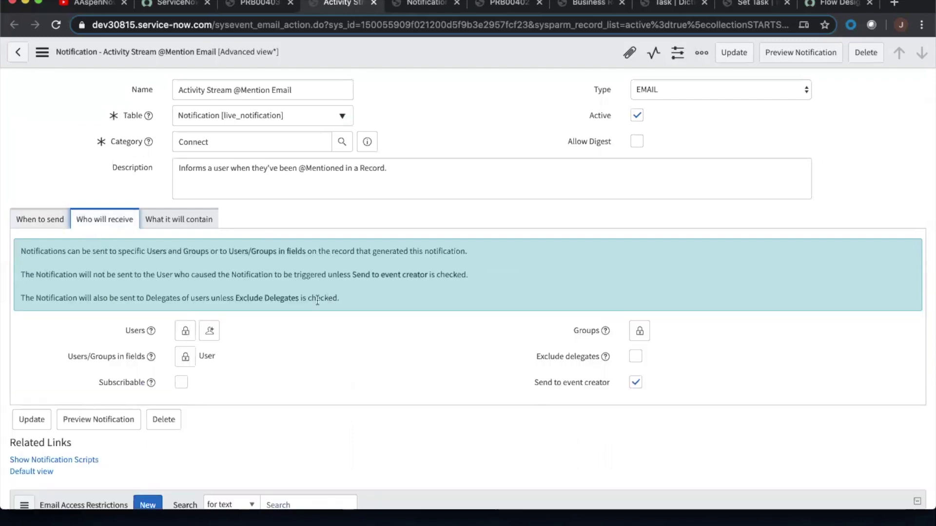
{"action": "left_click", "coordinate": [173, 222]}
{"action": "scroll", "coordinate": [424, 313], "scroll_direction": "down", "scroll_amount": 3}
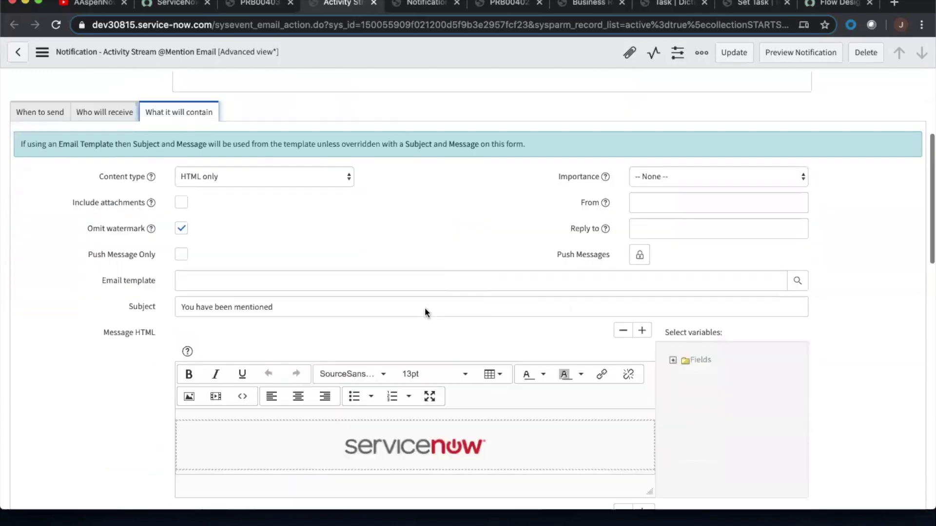
{"action": "scroll", "coordinate": [416, 307], "scroll_direction": "down", "scroll_amount": 6}
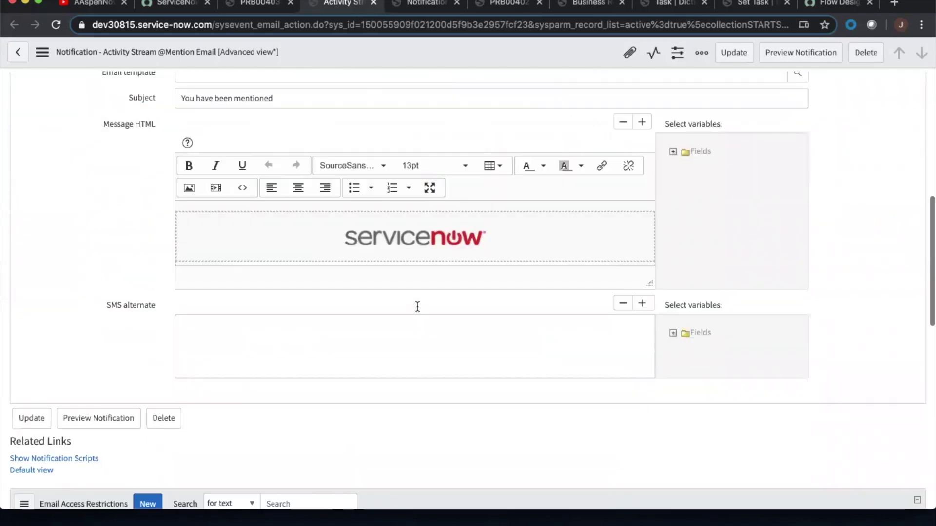
{"action": "scroll", "coordinate": [290, 372], "scroll_direction": "up", "scroll_amount": 3}
{"action": "scroll", "coordinate": [119, 294], "scroll_direction": "up", "scroll_amount": 8}
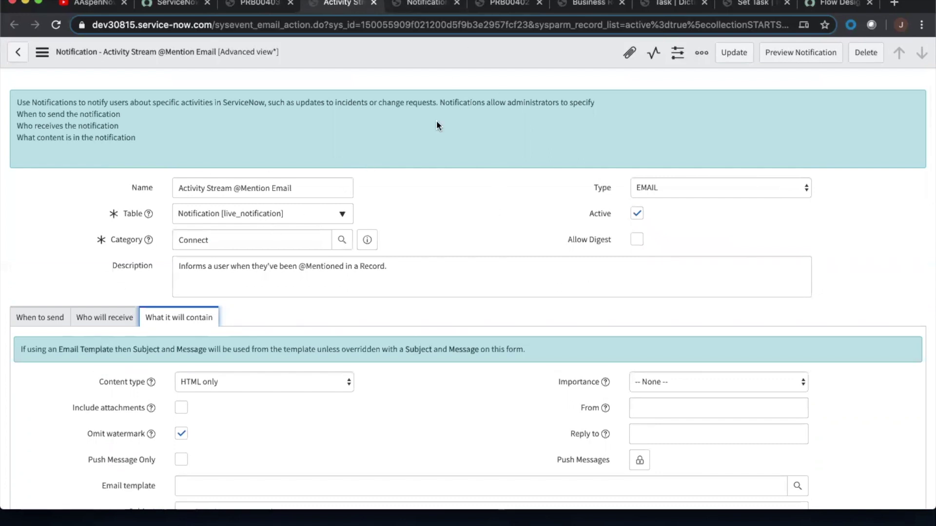
{"action": "left_click", "coordinate": [412, 5]}
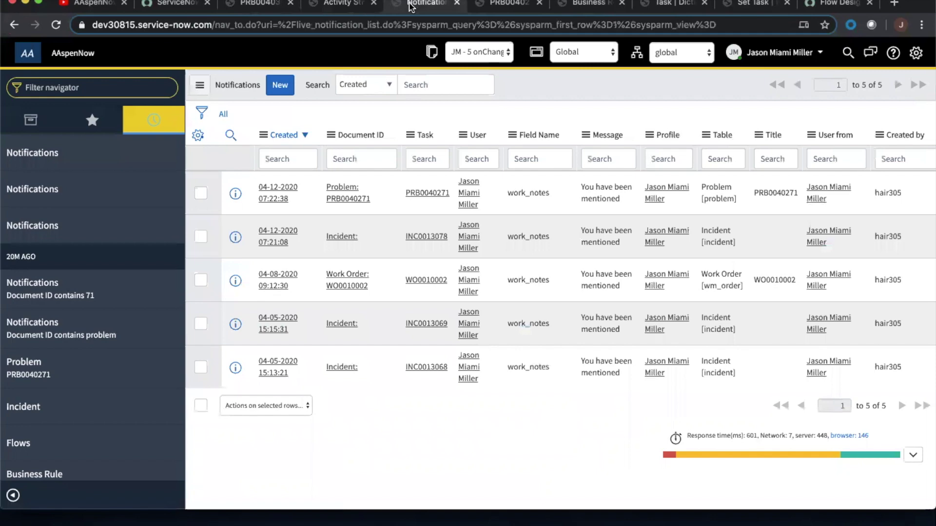
Open live_notification.list from the Filter navigator to list all seven mention notifications
{"action": "left_click", "coordinate": [94, 86]}
{"action": "type", "text": "li"}
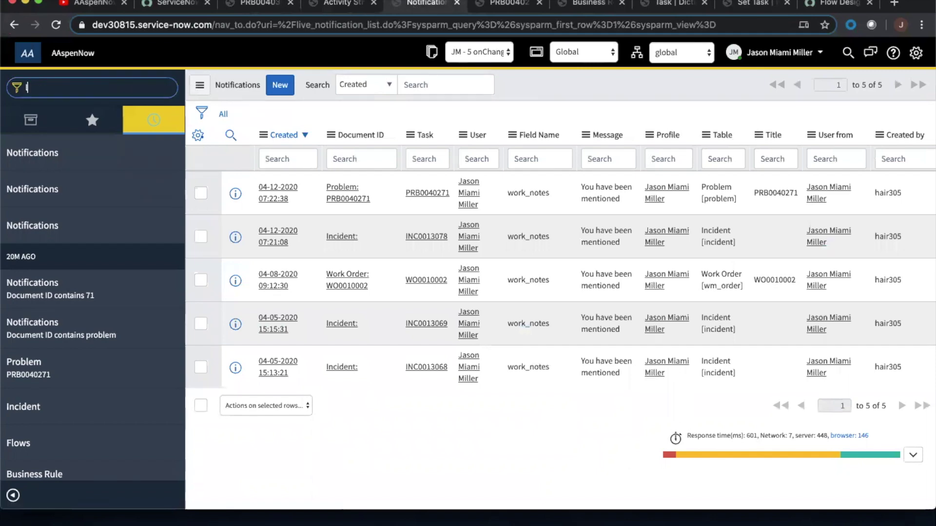
{"action": "key", "text": "BackSpace"}
{"action": "key", "text": "BackSpace"}
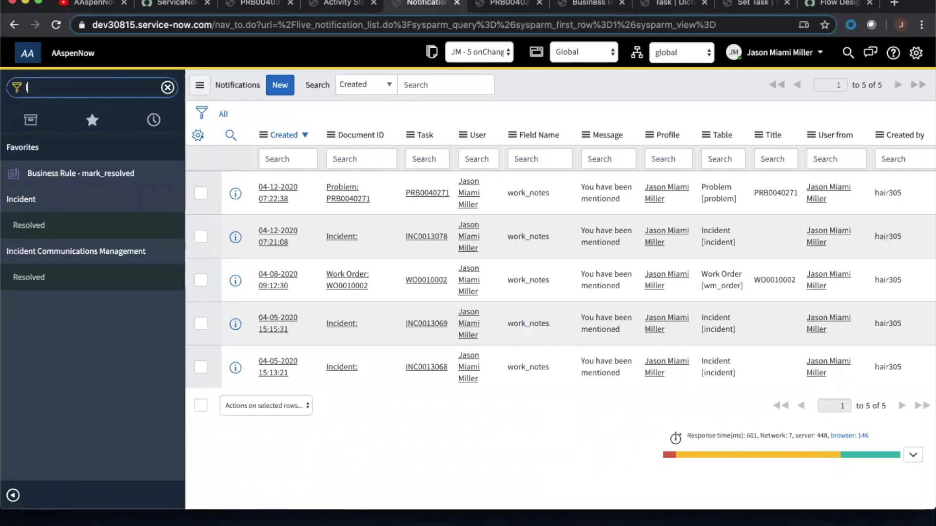
{"action": "type", "text": "ive_notificati"}
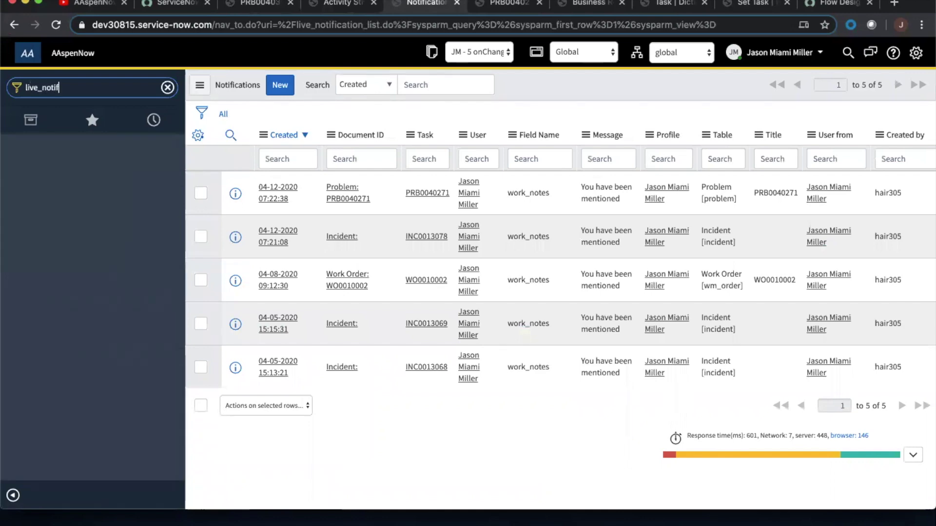
{"action": "type", "text": "on.list"}
{"action": "key", "text": "Return"}
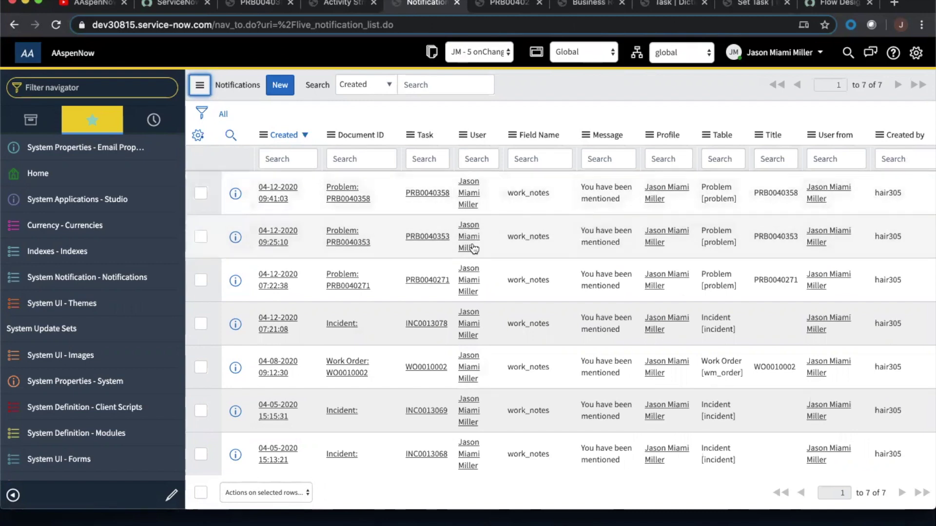
{"action": "scroll", "coordinate": [504, 237], "scroll_direction": "down", "scroll_amount": 2}
{"action": "scroll", "coordinate": [505, 236], "scroll_direction": "up", "scroll_amount": 2}
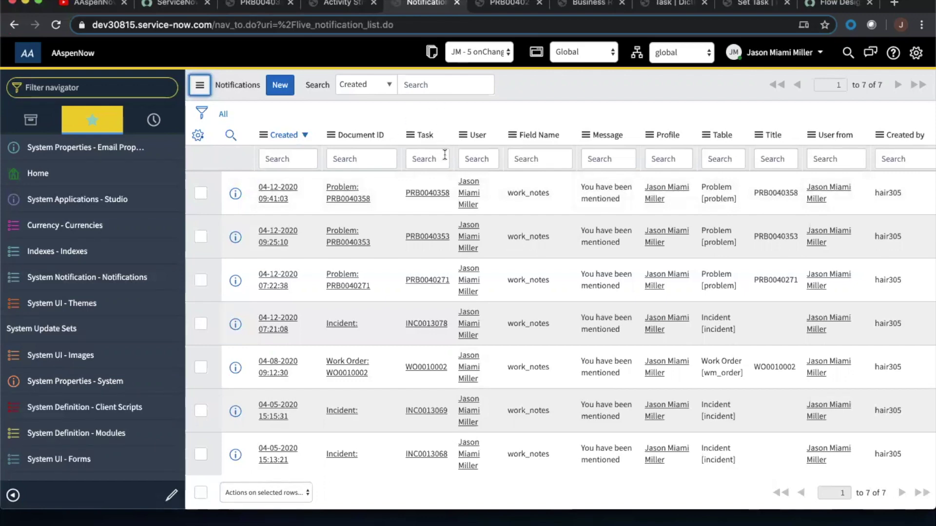
{"action": "left_click", "coordinate": [359, 161]}
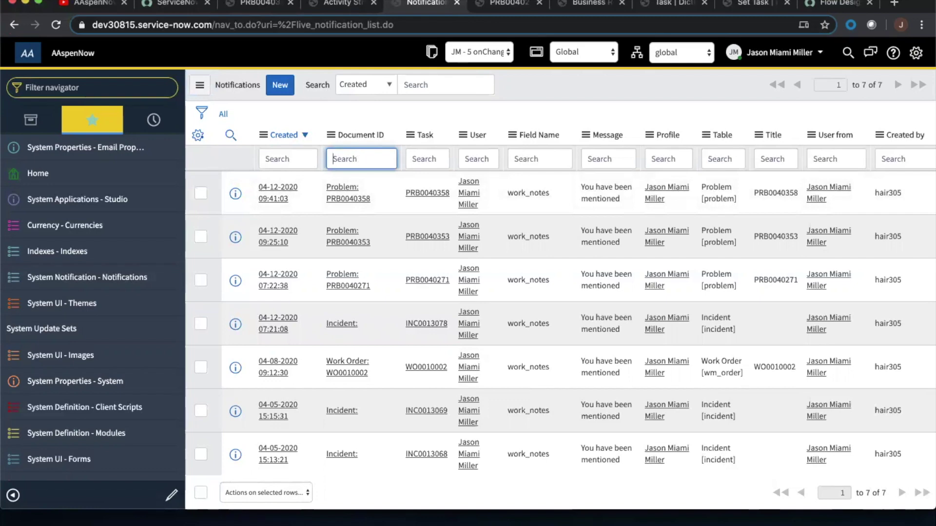
{"action": "type", "text": "*"}
{"action": "type", "text": "problem"}
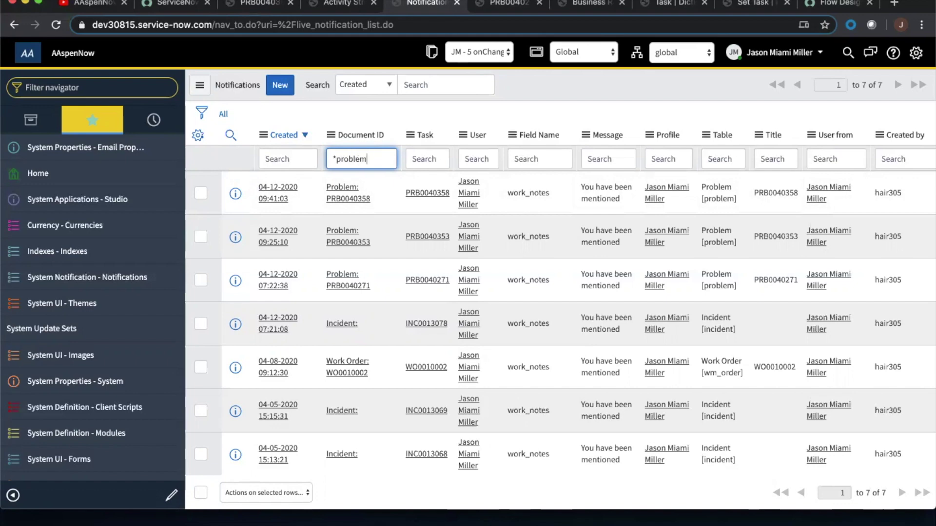
{"action": "key", "text": "Return"}
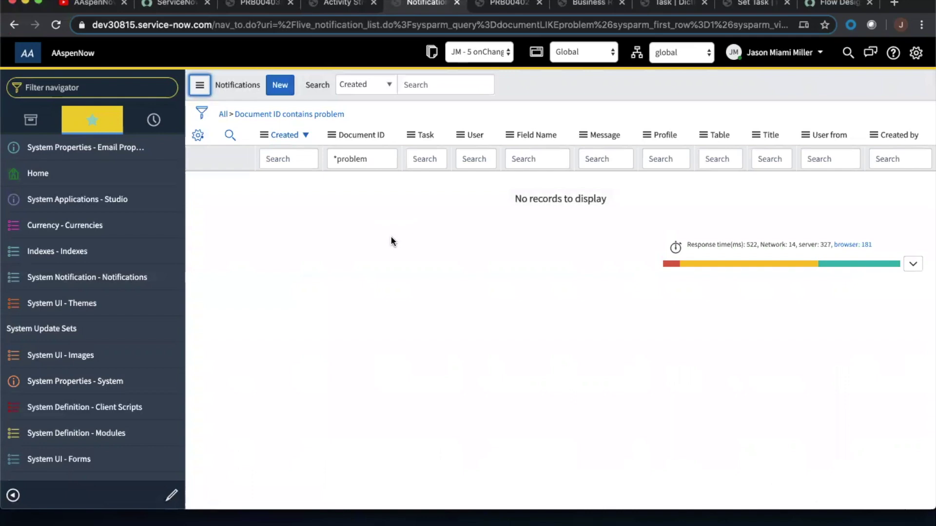
{"action": "left_click", "coordinate": [222, 114]}
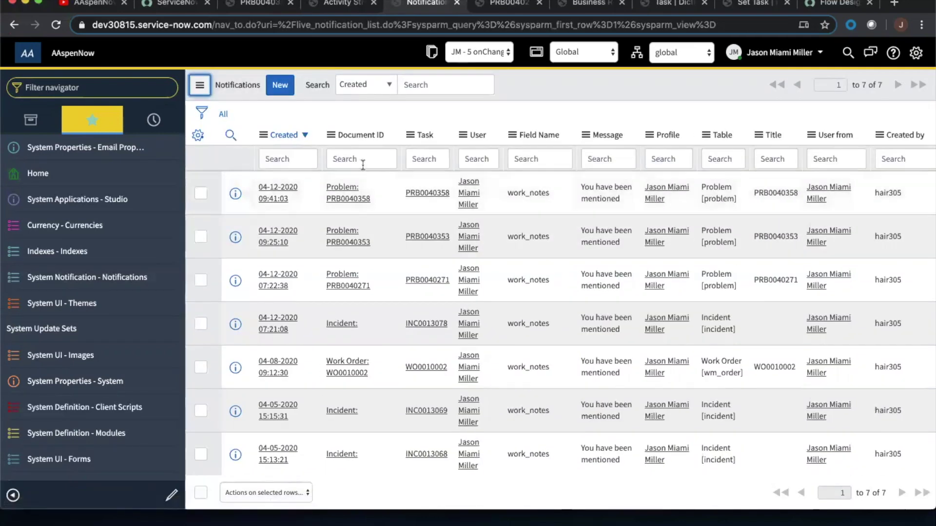
{"action": "left_click", "coordinate": [363, 163]}
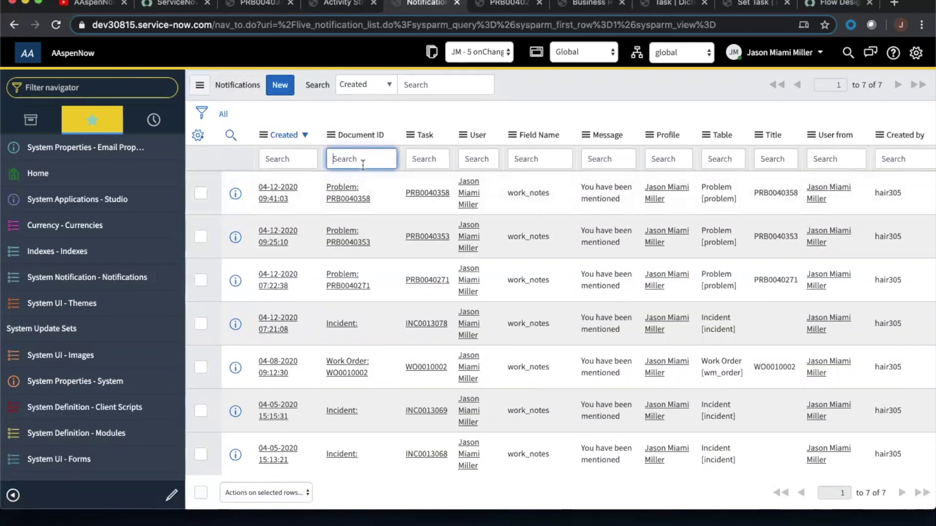
{"action": "type", "text": "*40358"}
{"action": "key", "text": "Return"}
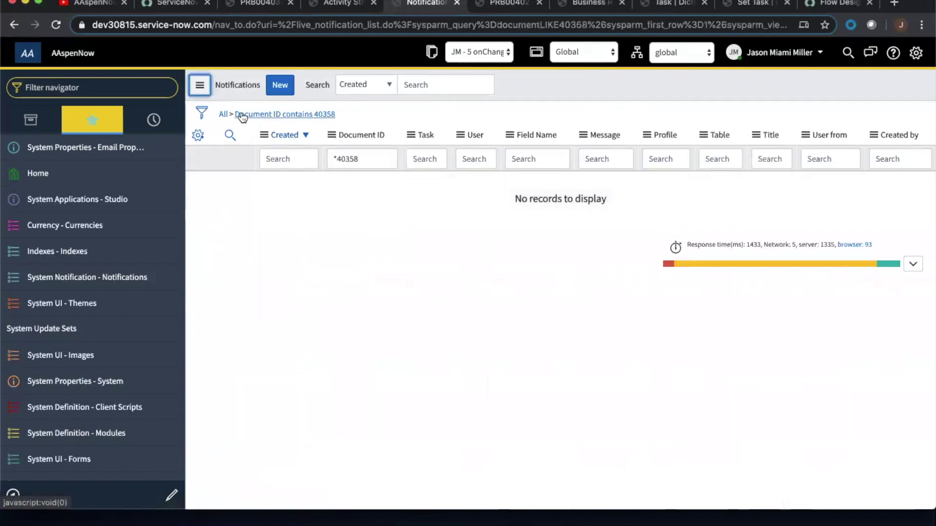
{"action": "left_click", "coordinate": [223, 115]}
{"action": "left_click", "coordinate": [425, 157]}
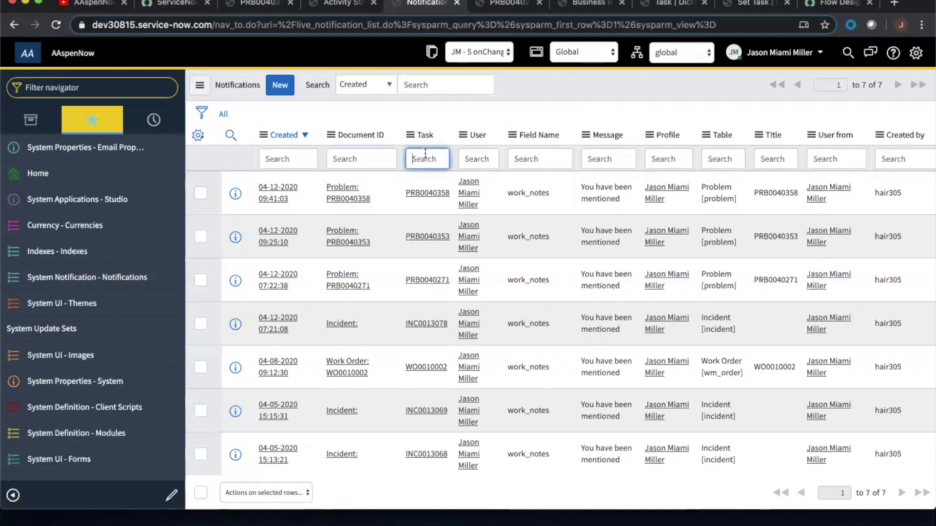
{"action": "type", "text": "*40358"}
{"action": "key", "text": "Return"}
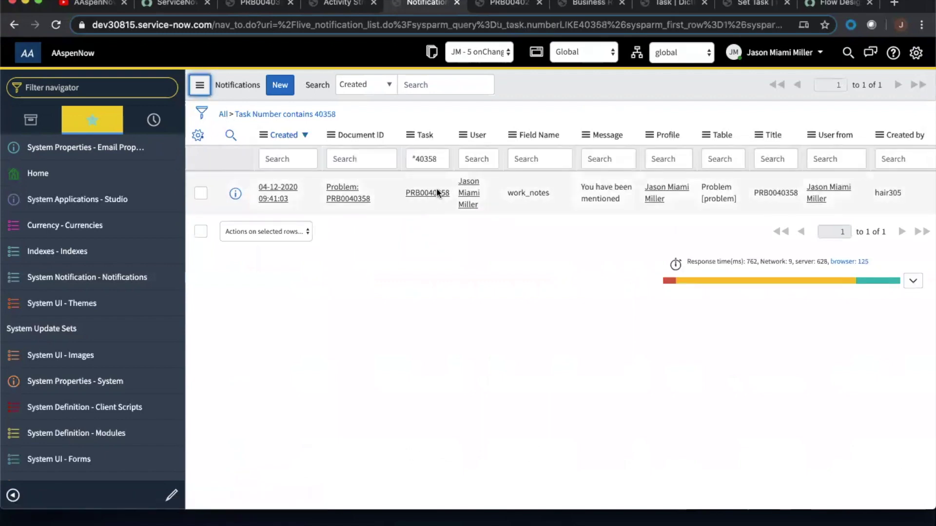
{"action": "left_click_drag", "start_coordinate": [441, 159], "coordinate": [405, 157]}
{"action": "key", "text": "BackSpace"}
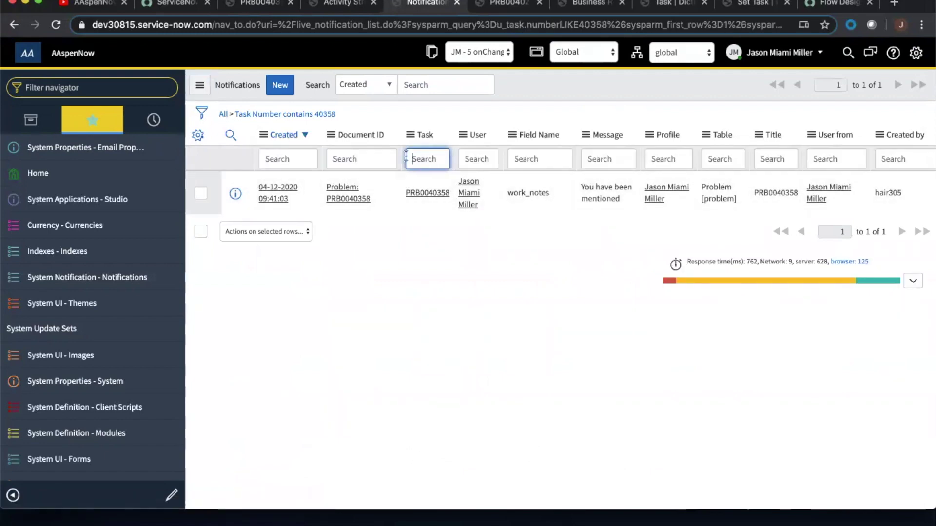
{"action": "left_click", "coordinate": [223, 115]}
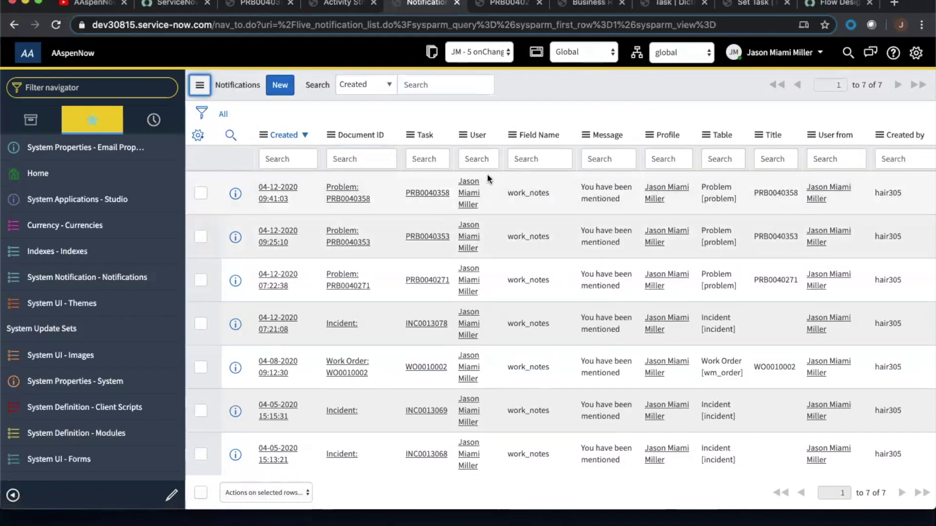
{"action": "left_click", "coordinate": [479, 8]}
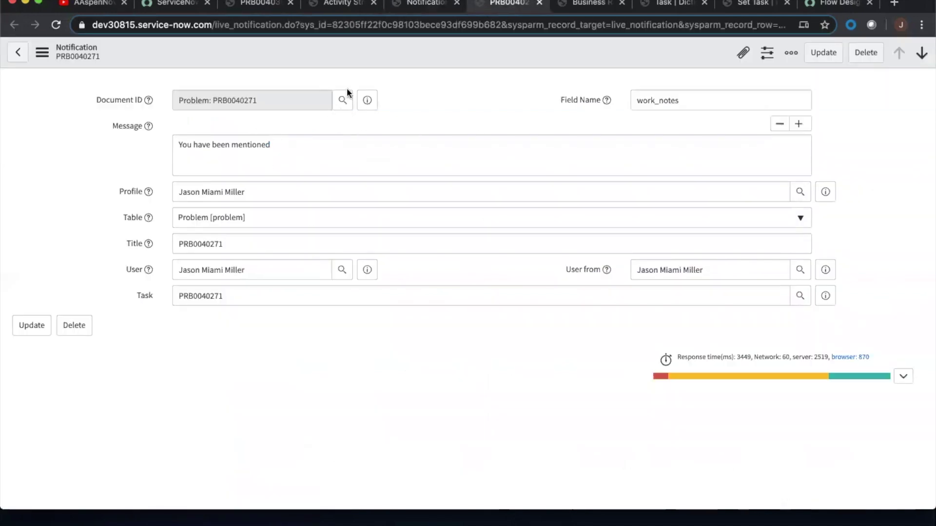
Preview the PRB0040271 notification's Document ID problem, then view the live_notification business rules
{"action": "left_click", "coordinate": [371, 102]}
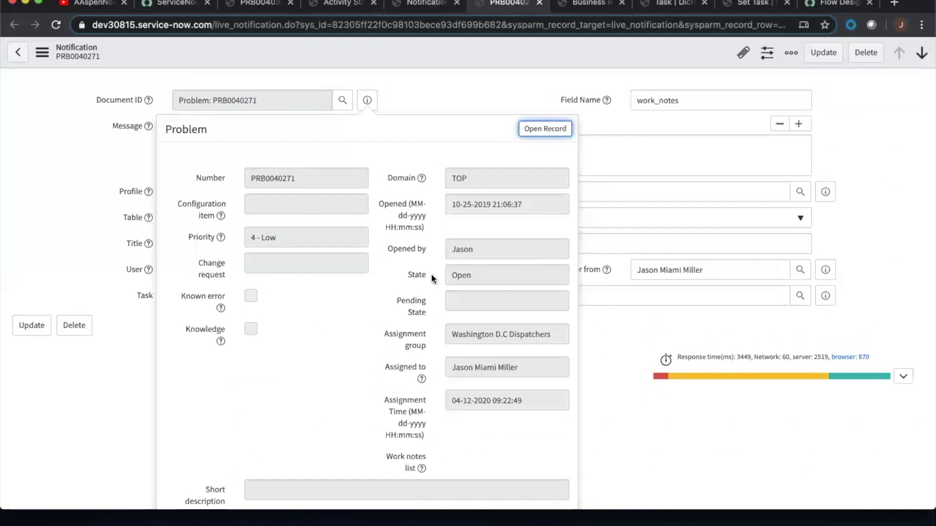
{"action": "scroll", "coordinate": [431, 273], "scroll_direction": "down", "scroll_amount": 4}
{"action": "scroll", "coordinate": [431, 273], "scroll_direction": "up", "scroll_amount": 4}
{"action": "left_click", "coordinate": [414, 85]}
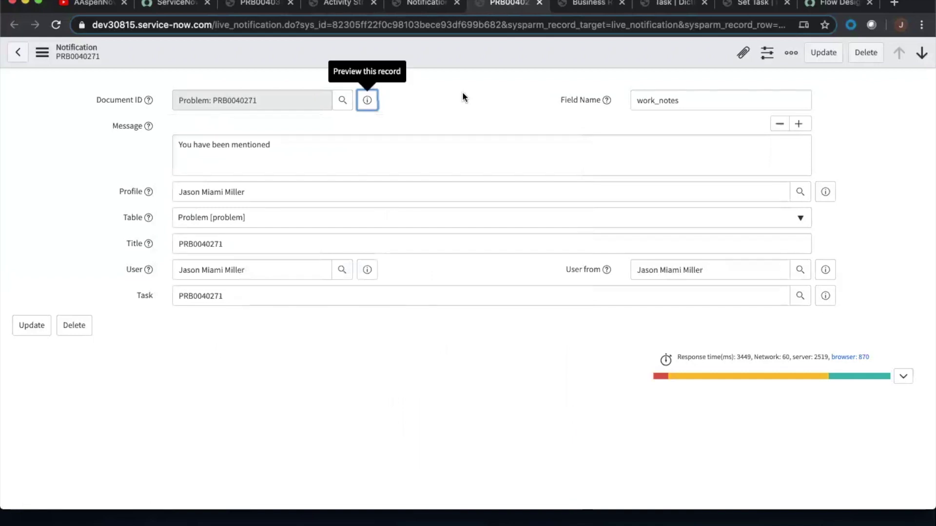
{"action": "left_click", "coordinate": [576, 9]}
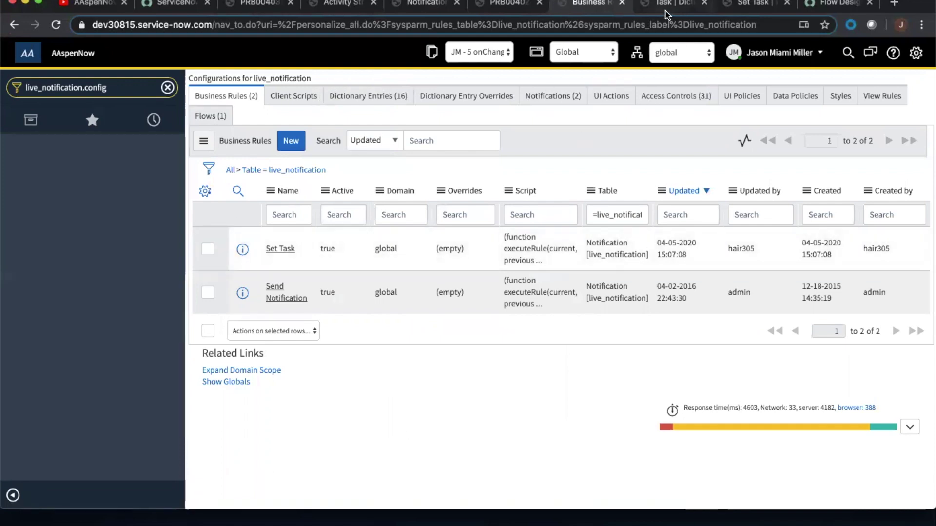
Confirm in the dictionary that u_task's Reference Specification points to the task table, then open Set Task
{"action": "left_click", "coordinate": [359, 101]}
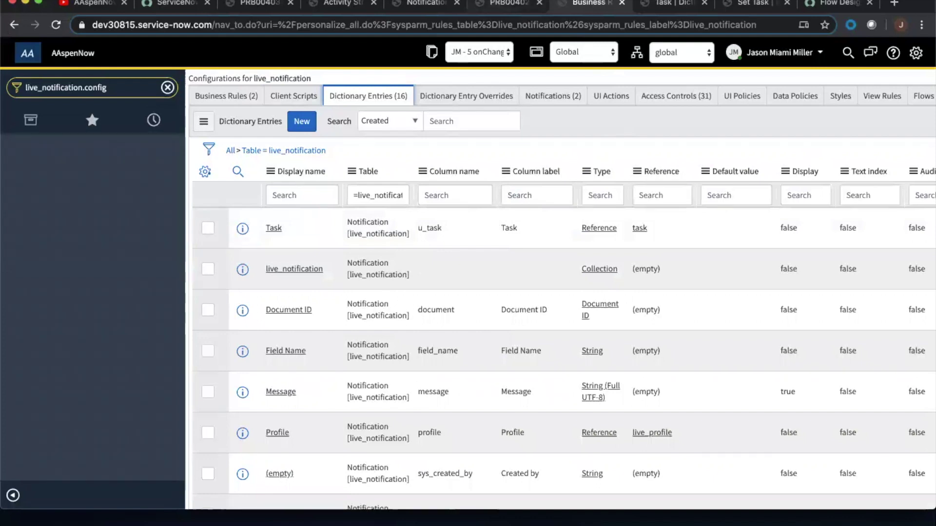
{"action": "left_click", "coordinate": [658, 5]}
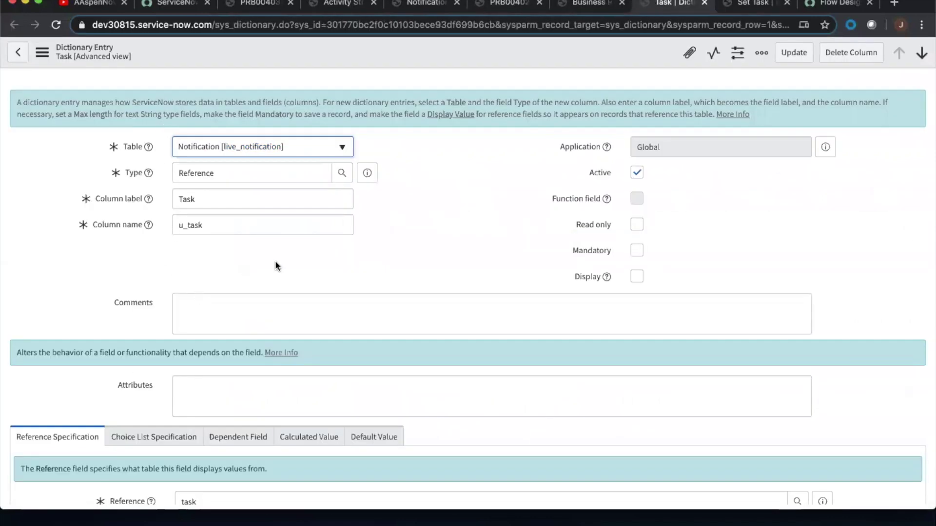
{"action": "scroll", "coordinate": [270, 265], "scroll_direction": "down", "scroll_amount": 3}
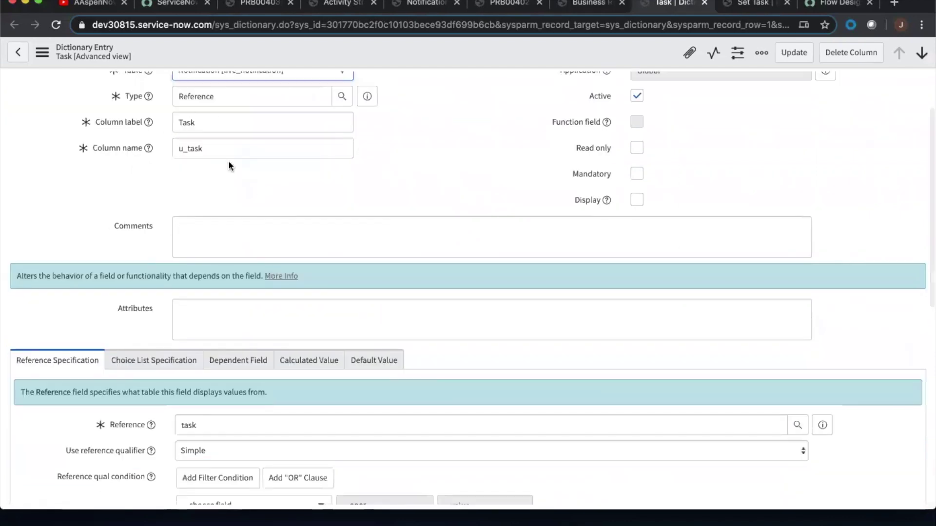
{"action": "scroll", "coordinate": [231, 173], "scroll_direction": "down", "scroll_amount": 5}
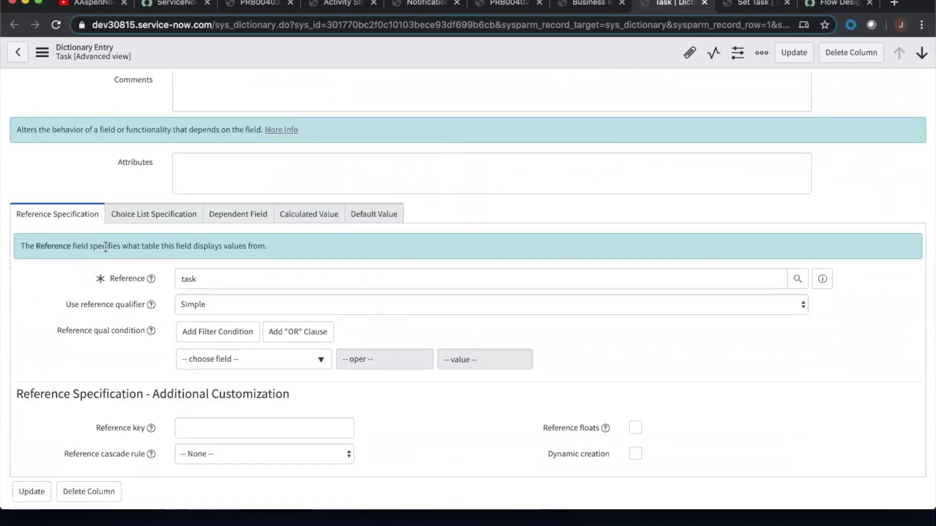
{"action": "scroll", "coordinate": [246, 308], "scroll_direction": "down", "scroll_amount": 2}
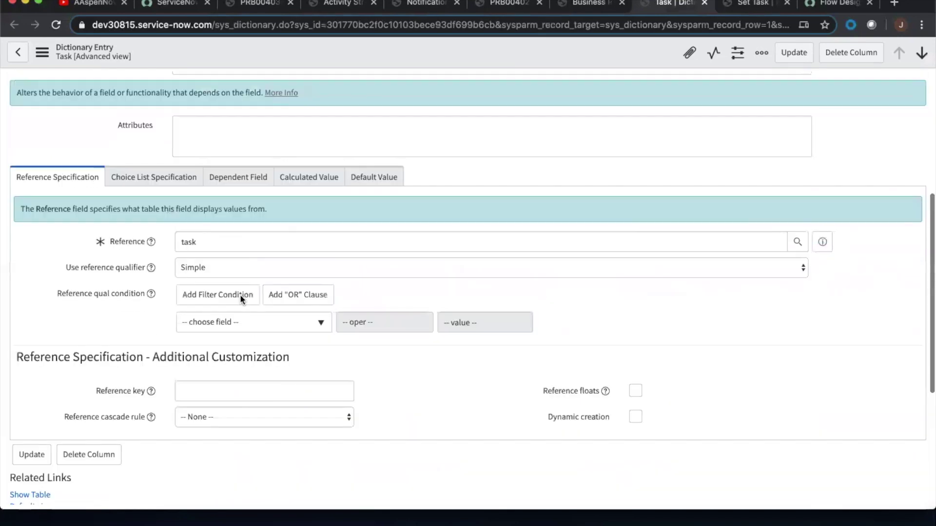
{"action": "scroll", "coordinate": [268, 306], "scroll_direction": "down", "scroll_amount": 8}
{"action": "scroll", "coordinate": [268, 305], "scroll_direction": "up", "scroll_amount": 18}
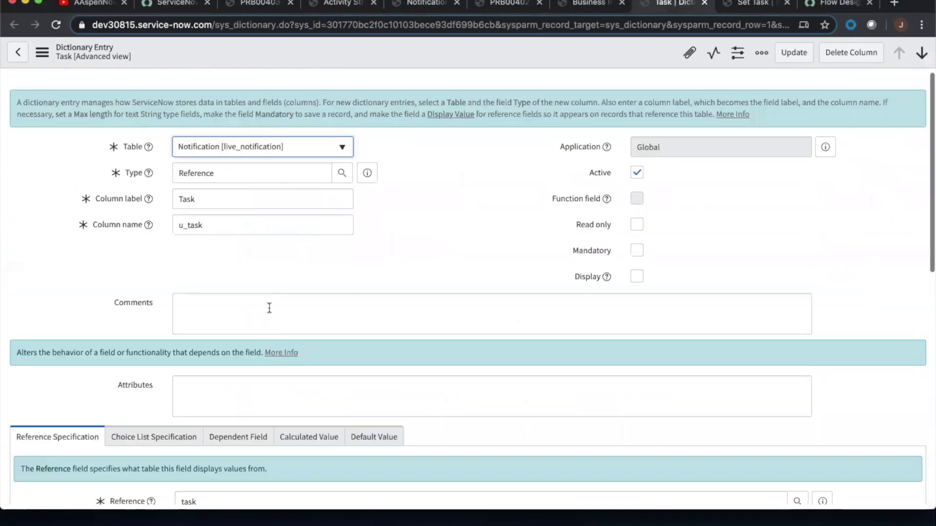
{"action": "left_click", "coordinate": [737, 13]}
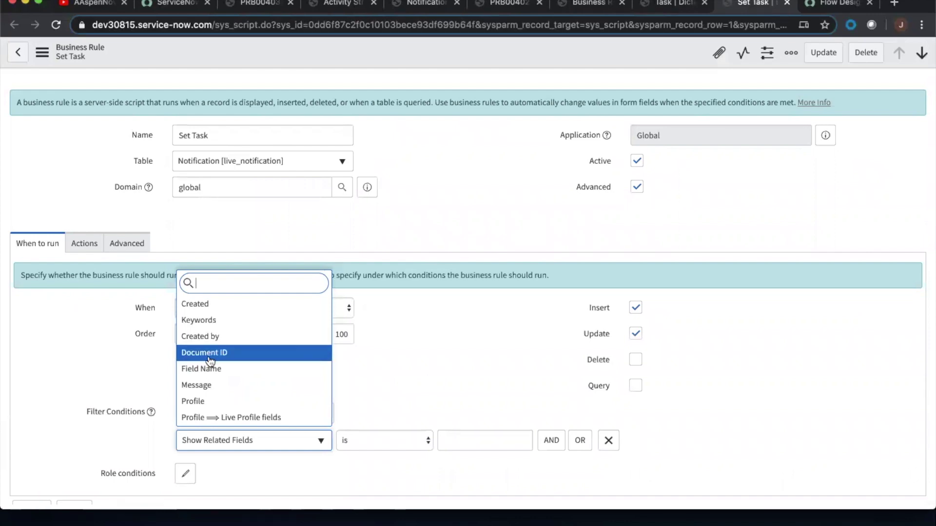
Browse the Filter Conditions field list, including Task sub-fields, without choosing any field
{"action": "scroll", "coordinate": [219, 385], "scroll_direction": "down", "scroll_amount": 2}
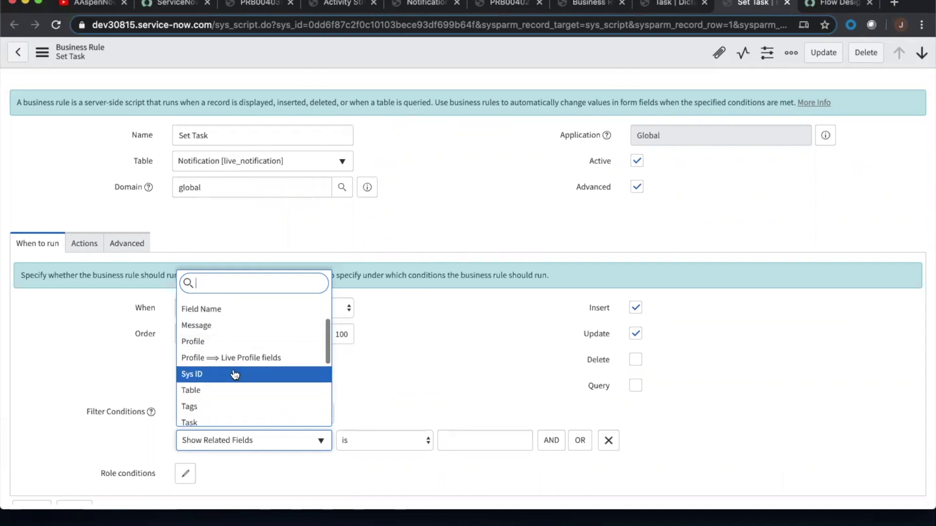
{"action": "scroll", "coordinate": [248, 361], "scroll_direction": "down", "scroll_amount": 2}
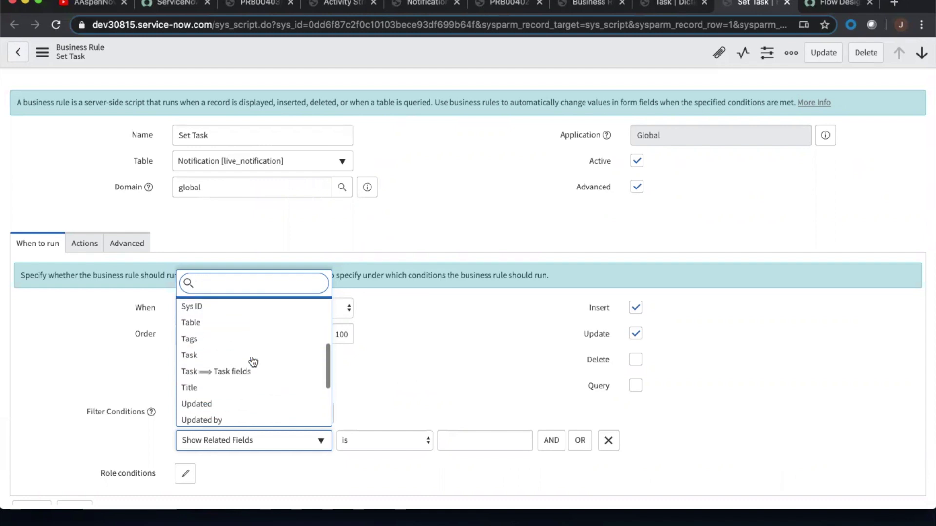
{"action": "left_click", "coordinate": [214, 373]}
{"action": "left_click", "coordinate": [290, 441]}
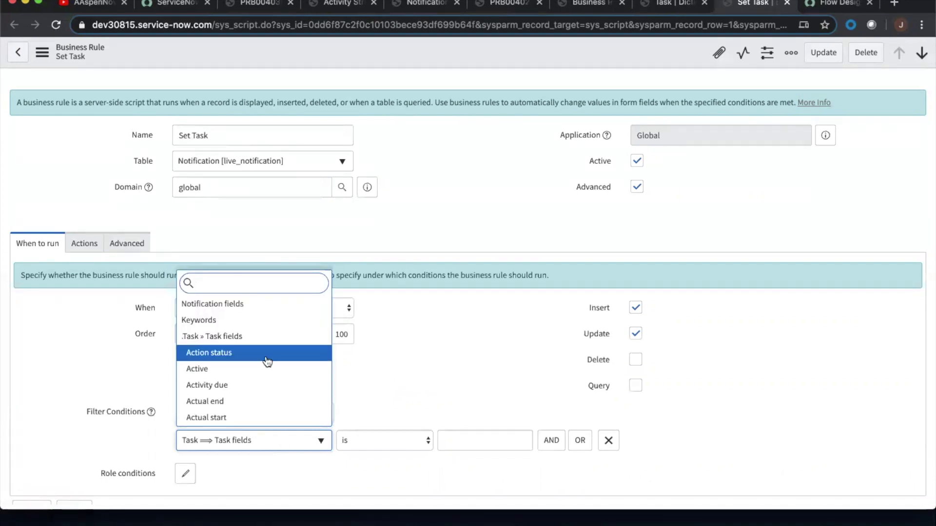
{"action": "scroll", "coordinate": [266, 360], "scroll_direction": "down", "scroll_amount": 3}
{"action": "scroll", "coordinate": [267, 362], "scroll_direction": "down", "scroll_amount": 8}
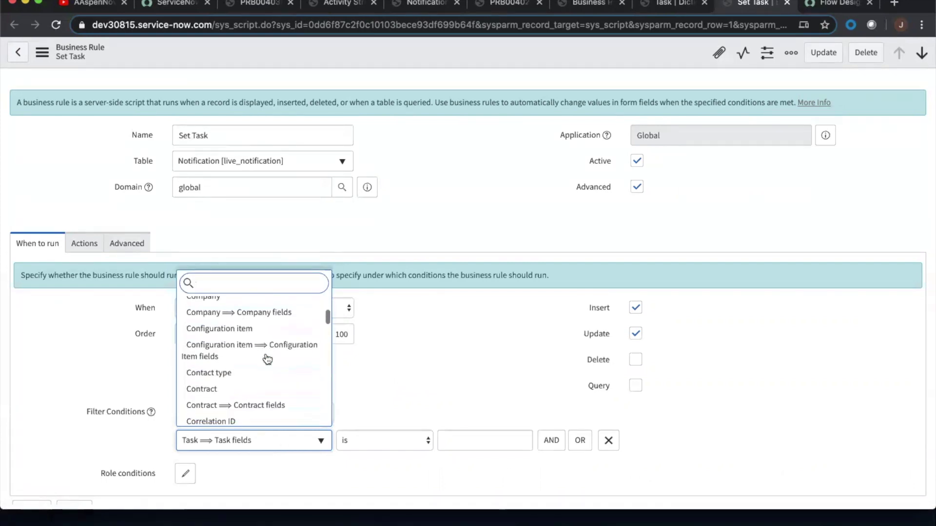
{"action": "scroll", "coordinate": [267, 359], "scroll_direction": "up", "scroll_amount": 8}
{"action": "scroll", "coordinate": [263, 360], "scroll_direction": "down", "scroll_amount": 3}
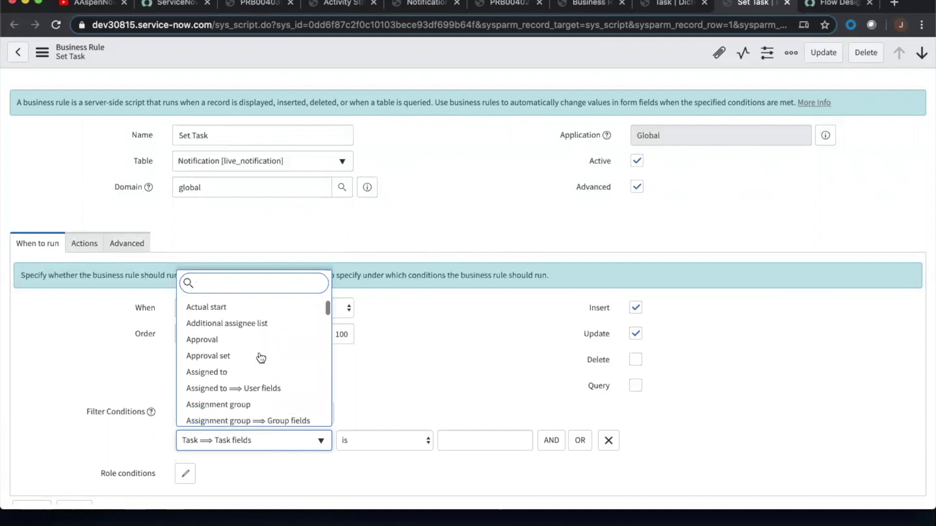
{"action": "scroll", "coordinate": [261, 359], "scroll_direction": "up", "scroll_amount": 3}
{"action": "left_click", "coordinate": [232, 304]}
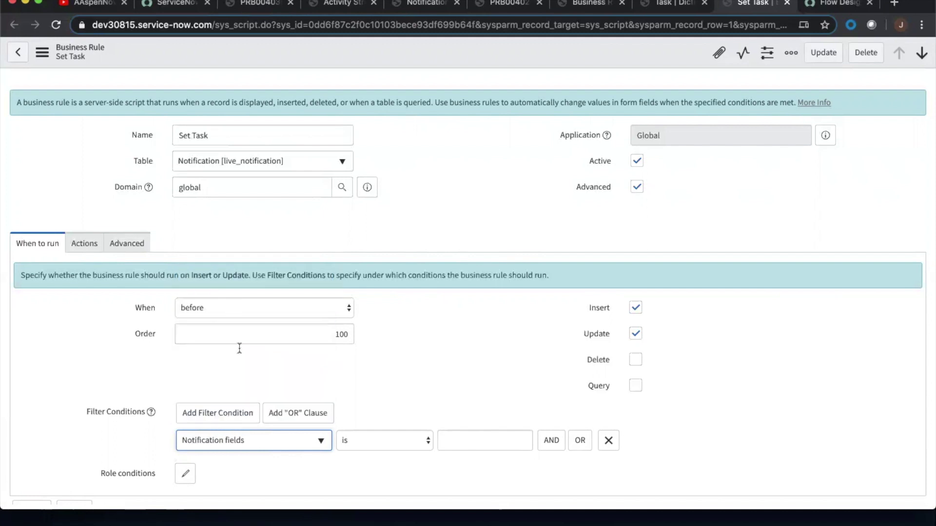
{"action": "left_click", "coordinate": [258, 444]}
{"action": "scroll", "coordinate": [259, 376], "scroll_direction": "down", "scroll_amount": 2}
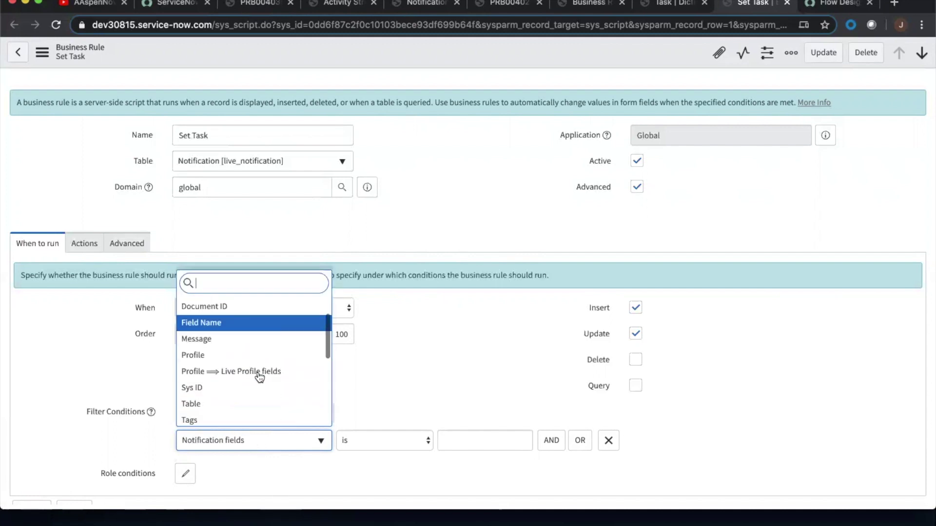
{"action": "scroll", "coordinate": [259, 377], "scroll_direction": "up", "scroll_amount": 2}
{"action": "left_click", "coordinate": [431, 375]}
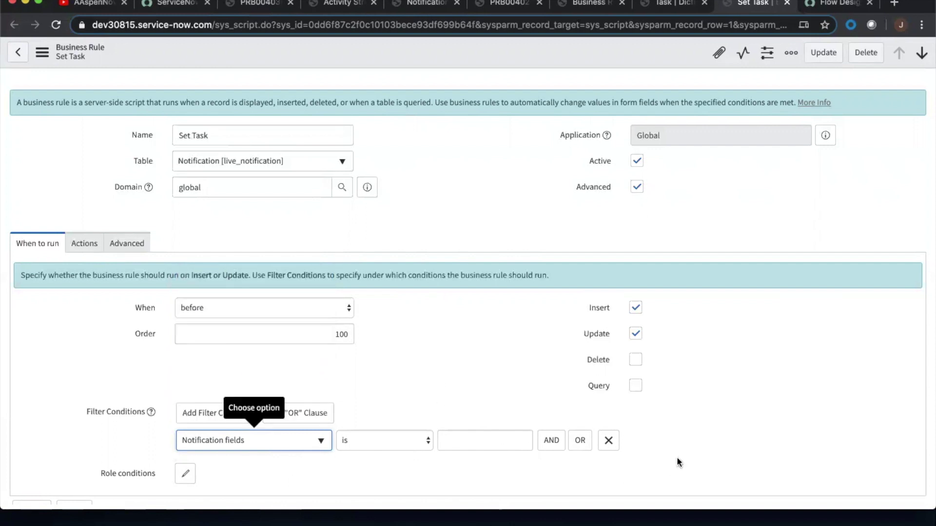
Remove the filter condition row so Set Task runs unconditionally, and view its Actions
{"action": "left_click", "coordinate": [609, 440]}
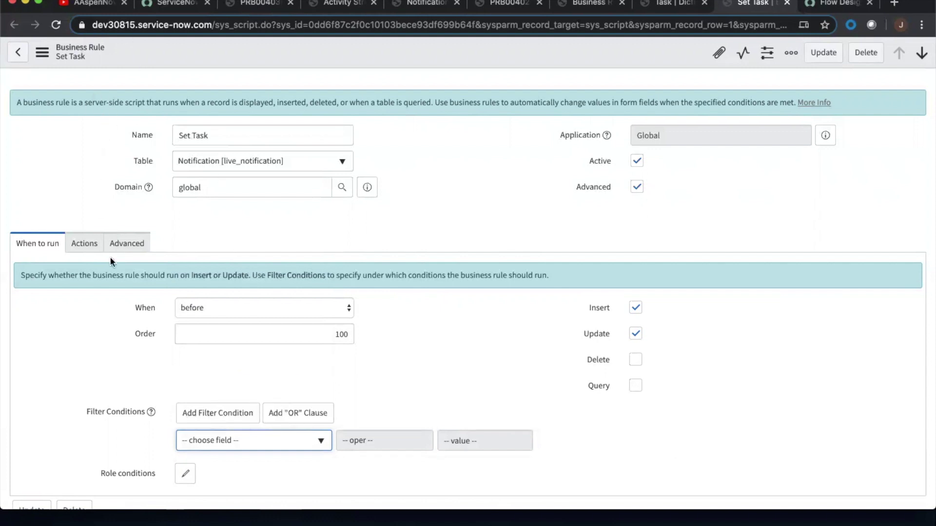
{"action": "scroll", "coordinate": [83, 336], "scroll_direction": "down", "scroll_amount": 3}
{"action": "scroll", "coordinate": [85, 341], "scroll_direction": "up", "scroll_amount": 2}
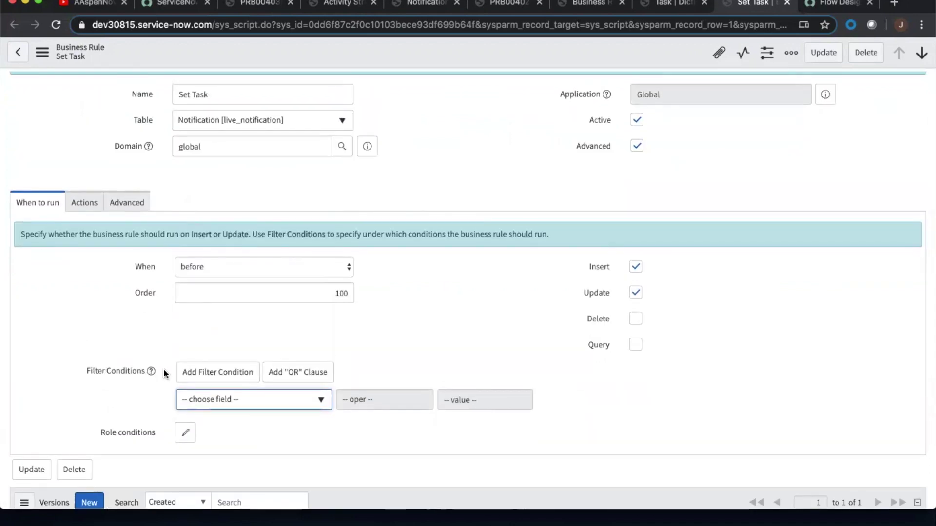
{"action": "left_click", "coordinate": [90, 207]}
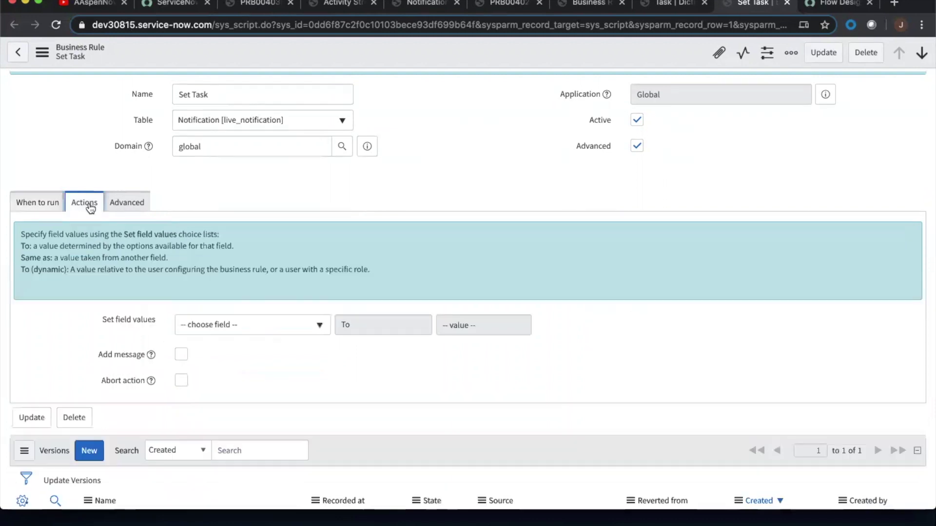
Walk through the Advanced script line current.u_task = current.document.sys_id
{"action": "left_click", "coordinate": [125, 209]}
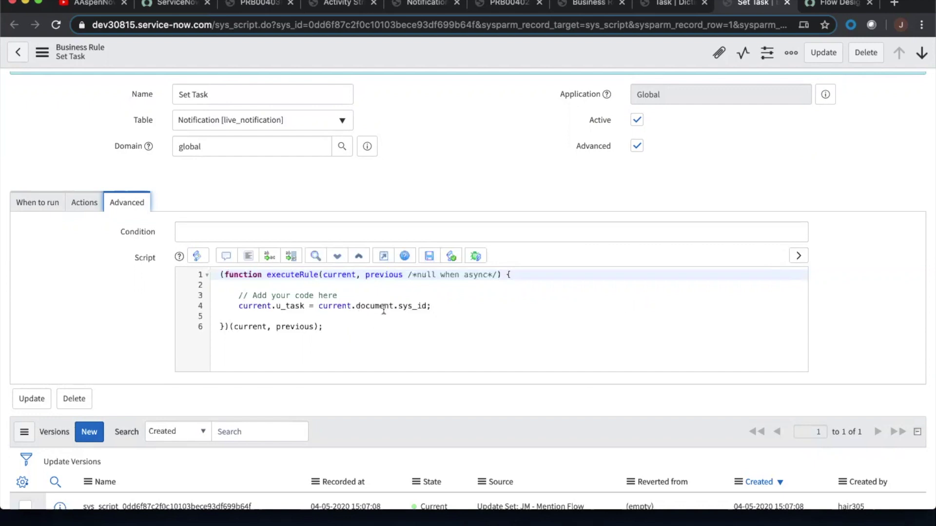
{"action": "left_click_drag", "start_coordinate": [355, 305], "coordinate": [389, 306]}
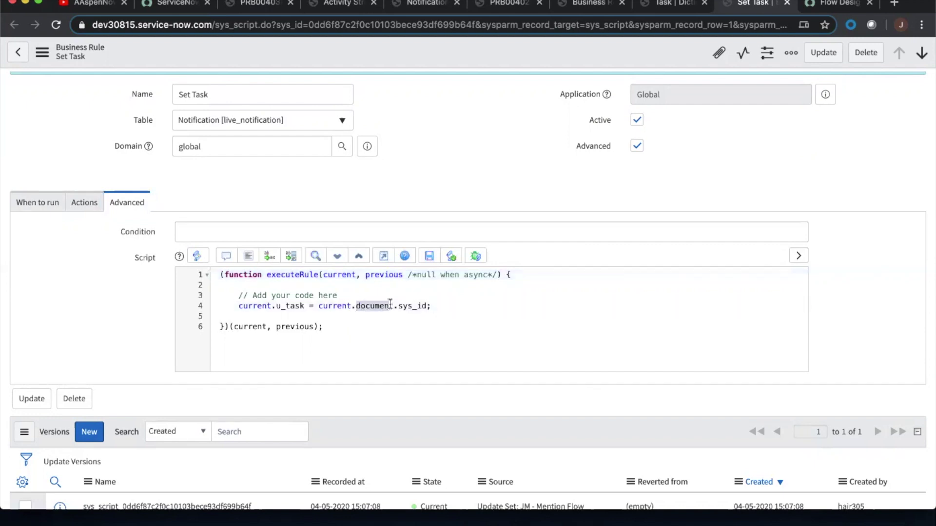
{"action": "left_click", "coordinate": [393, 306]}
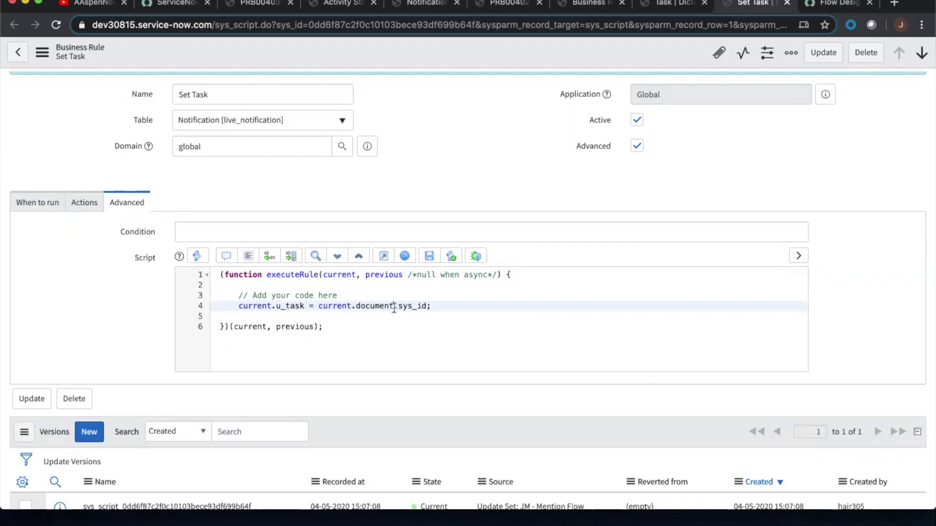
{"action": "left_click_drag", "start_coordinate": [394, 306], "coordinate": [432, 306]}
{"action": "left_click", "coordinate": [431, 306]}
{"action": "left_click_drag", "start_coordinate": [394, 305], "coordinate": [432, 306]}
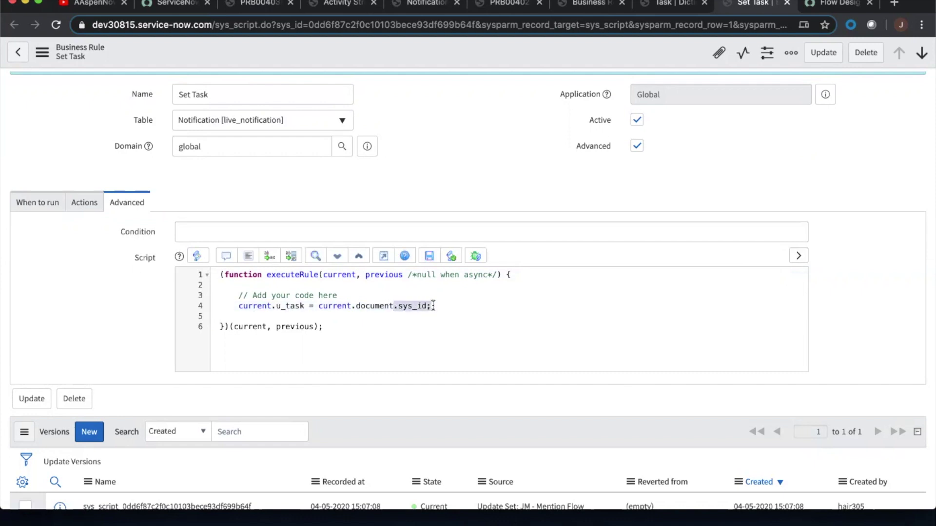
{"action": "left_click", "coordinate": [395, 306]}
{"action": "left_click_drag", "start_coordinate": [396, 307], "coordinate": [319, 308]}
{"action": "left_click", "coordinate": [425, 305]}
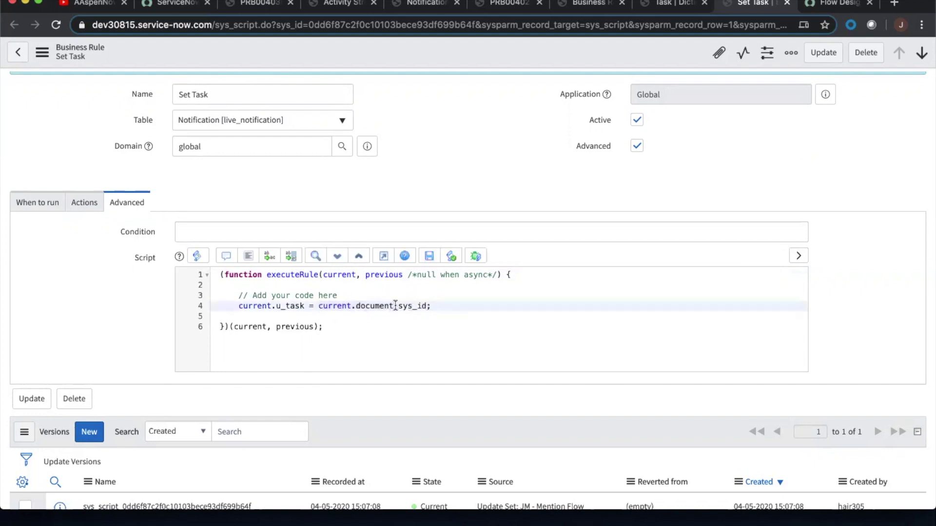
{"action": "left_click_drag", "start_coordinate": [395, 306], "coordinate": [427, 307]}
{"action": "left_click", "coordinate": [432, 306]}
{"action": "scroll", "coordinate": [414, 312], "scroll_direction": "up", "scroll_amount": 2}
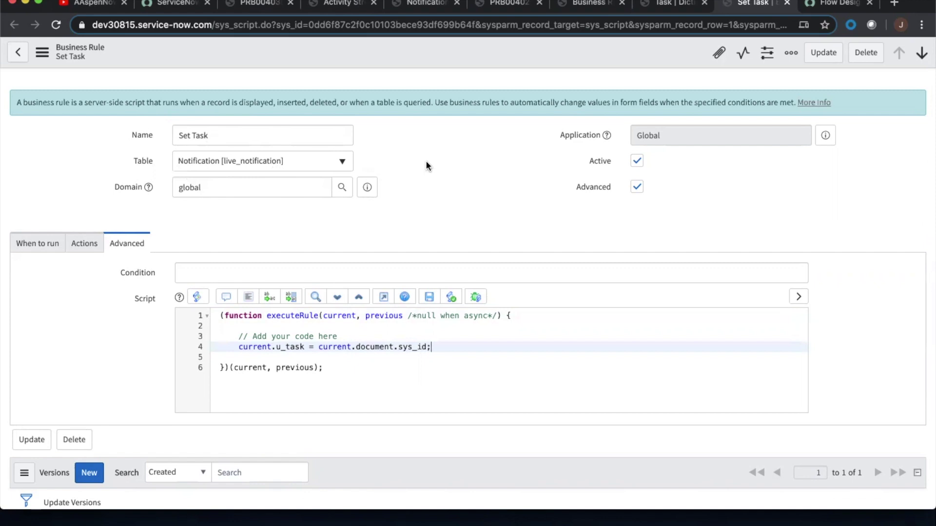
{"action": "left_click", "coordinate": [821, 5]}
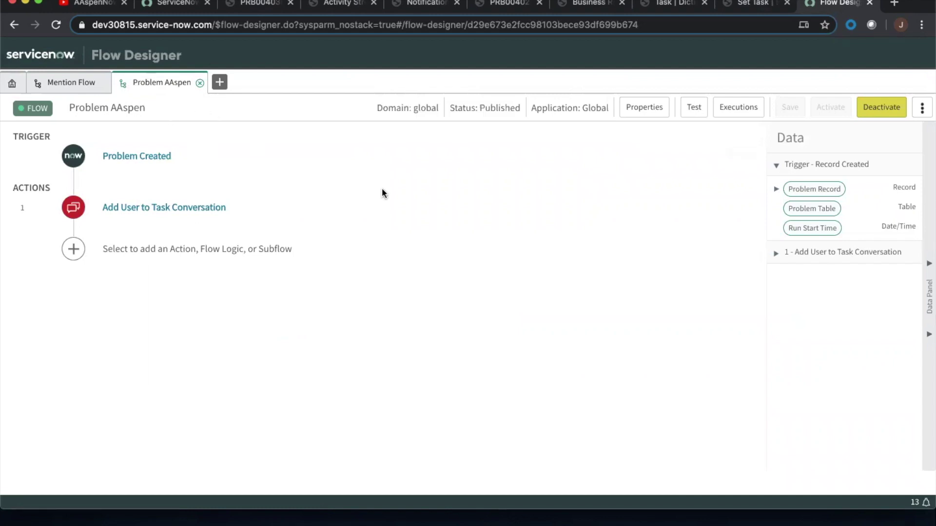
Try a Priority is 1 - Critical filter on the Problem Created trigger, remove it, and view the conversation step
{"action": "left_click", "coordinate": [146, 163]}
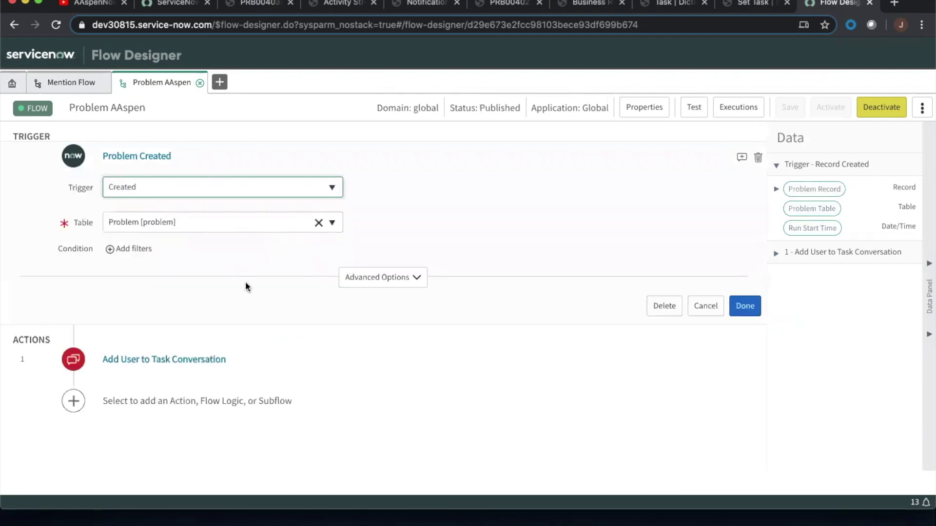
{"action": "scroll", "coordinate": [245, 283], "scroll_direction": "down", "scroll_amount": 1}
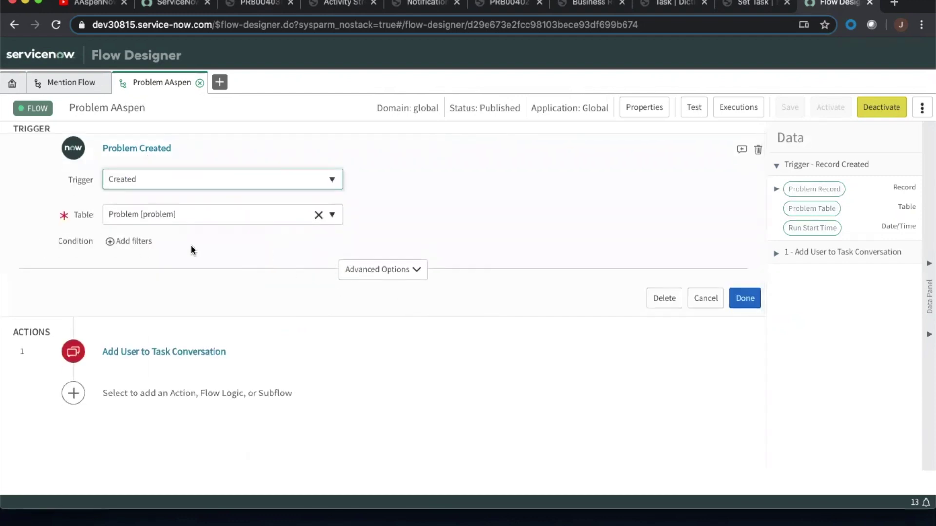
{"action": "left_click", "coordinate": [138, 246]}
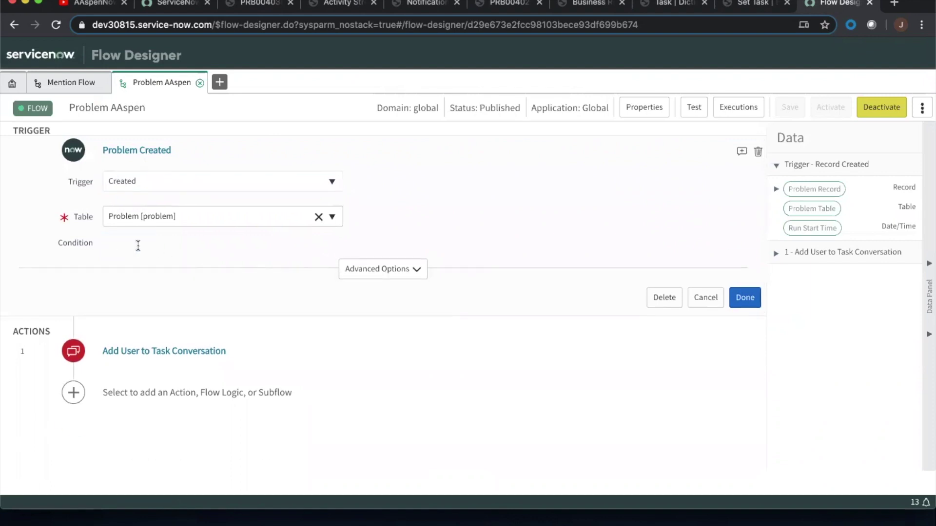
{"action": "left_click", "coordinate": [274, 256]}
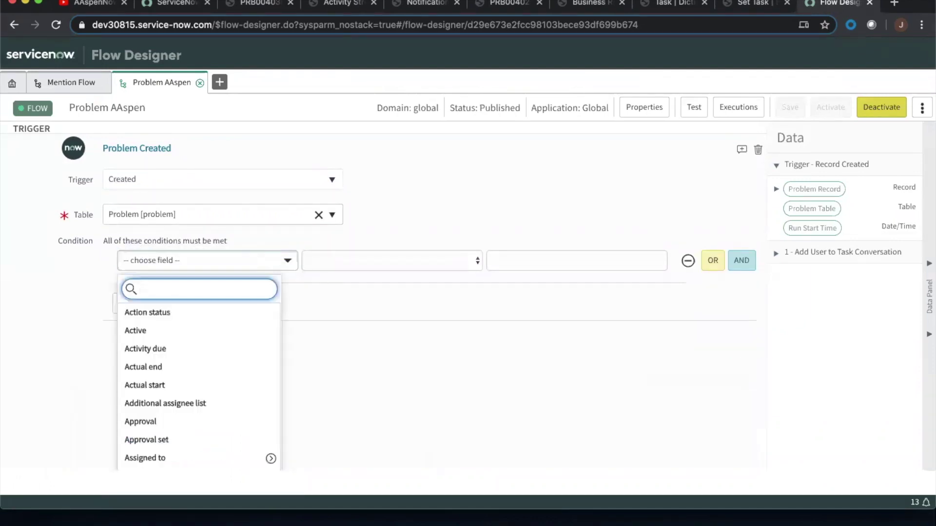
{"action": "type", "text": "prior"}
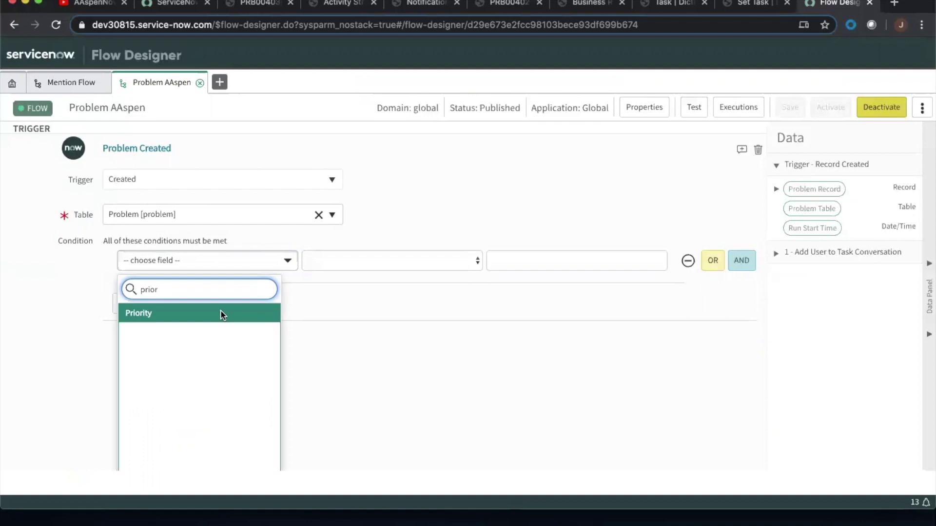
{"action": "left_click", "coordinate": [221, 311]}
{"action": "left_click", "coordinate": [498, 258]}
{"action": "left_click", "coordinate": [512, 271]}
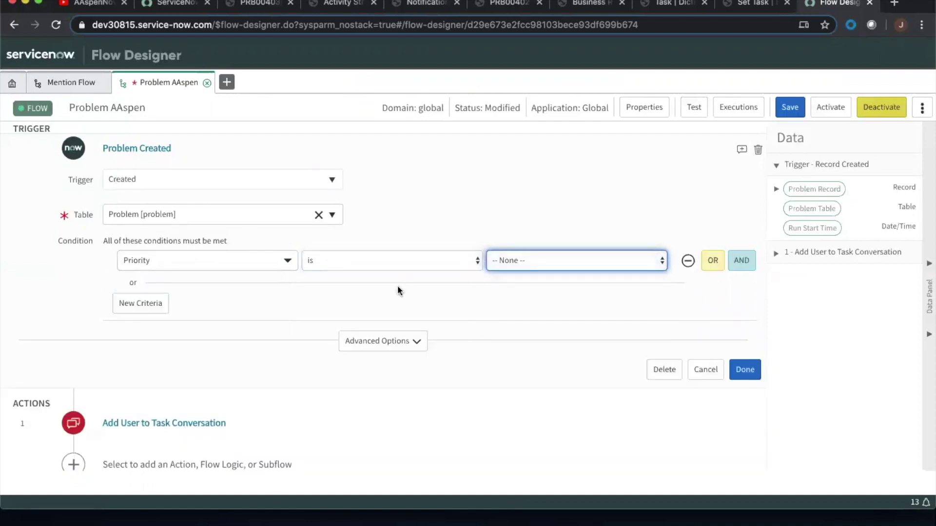
{"action": "left_click", "coordinate": [688, 260]}
{"action": "left_click", "coordinate": [185, 353]}
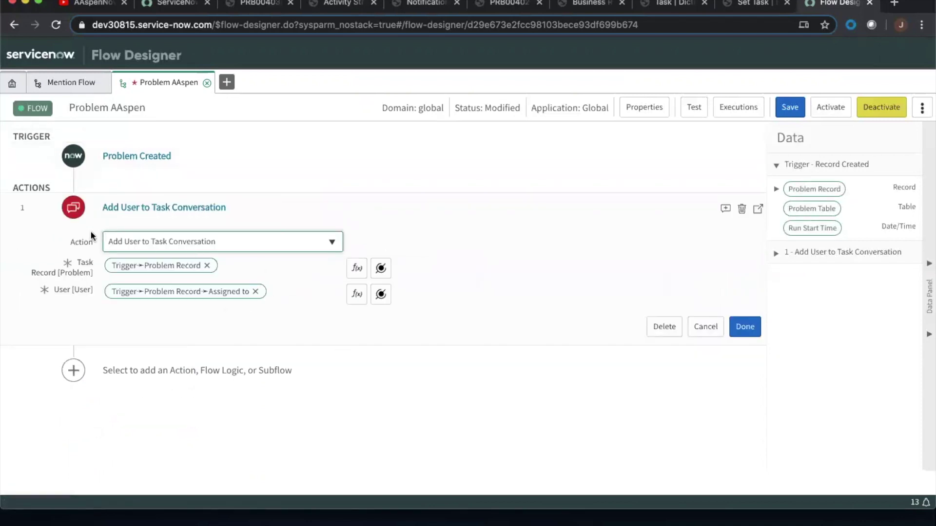
Add a second Add User to Task Conversation action mapped to the Problem Record and its Assigned to user
{"action": "left_click", "coordinate": [73, 371]}
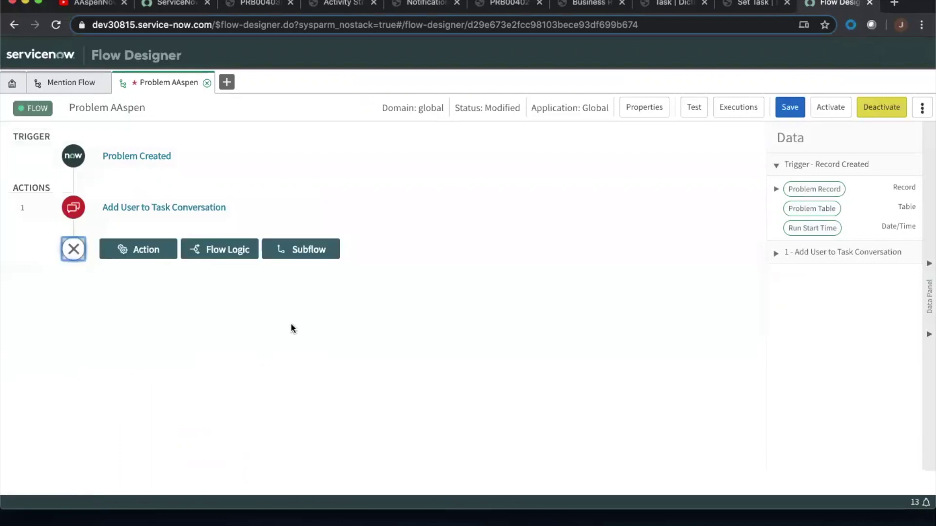
{"action": "left_click", "coordinate": [142, 251]}
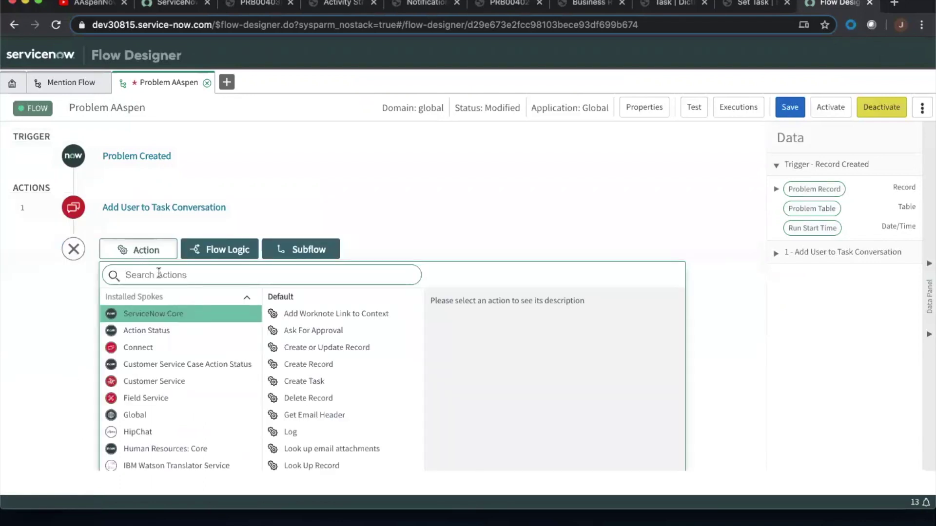
{"action": "left_click", "coordinate": [150, 355]}
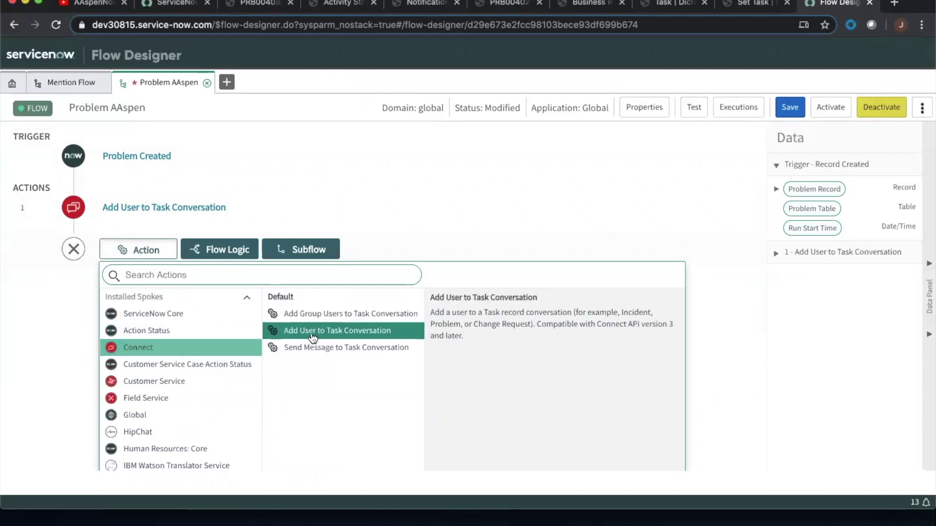
{"action": "left_click", "coordinate": [312, 334]}
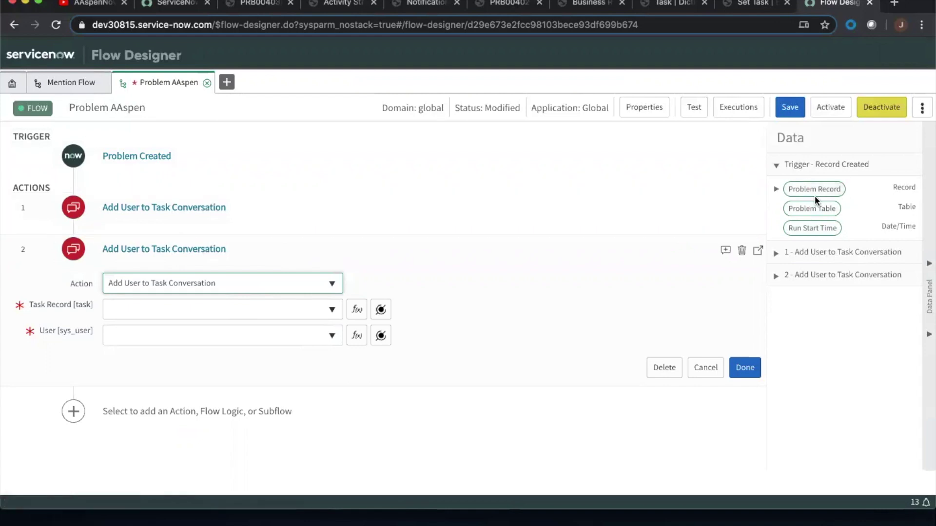
{"action": "left_click_drag", "start_coordinate": [831, 194], "coordinate": [208, 314]}
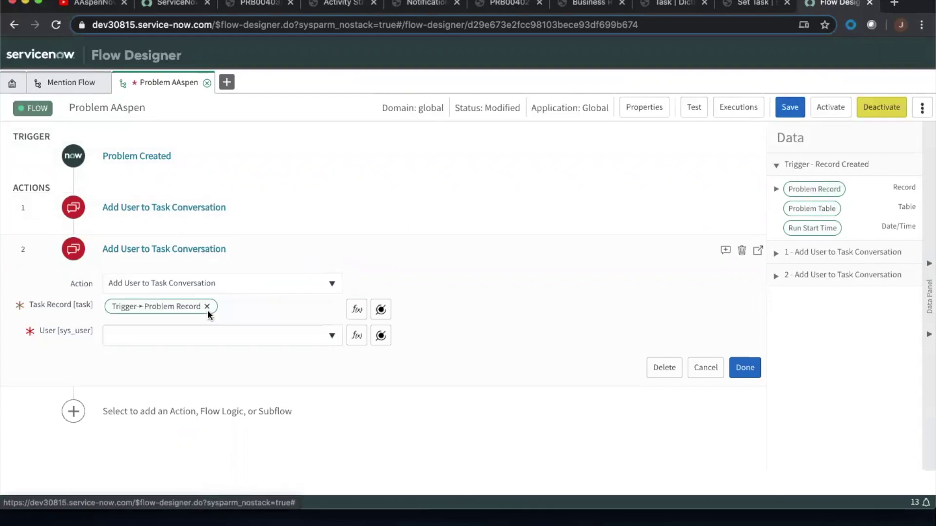
{"action": "left_click", "coordinate": [777, 190]}
{"action": "scroll", "coordinate": [862, 312], "scroll_direction": "down", "scroll_amount": 3}
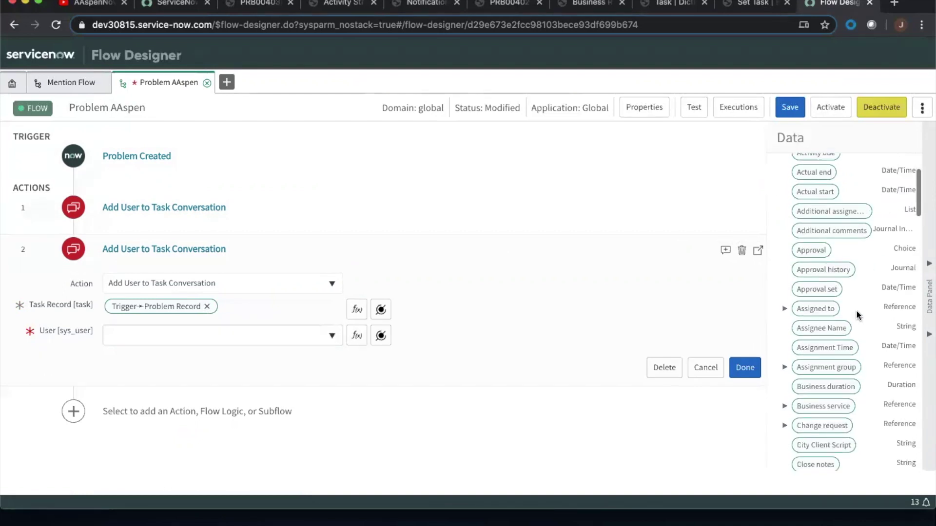
{"action": "left_click_drag", "start_coordinate": [825, 312], "coordinate": [210, 345]}
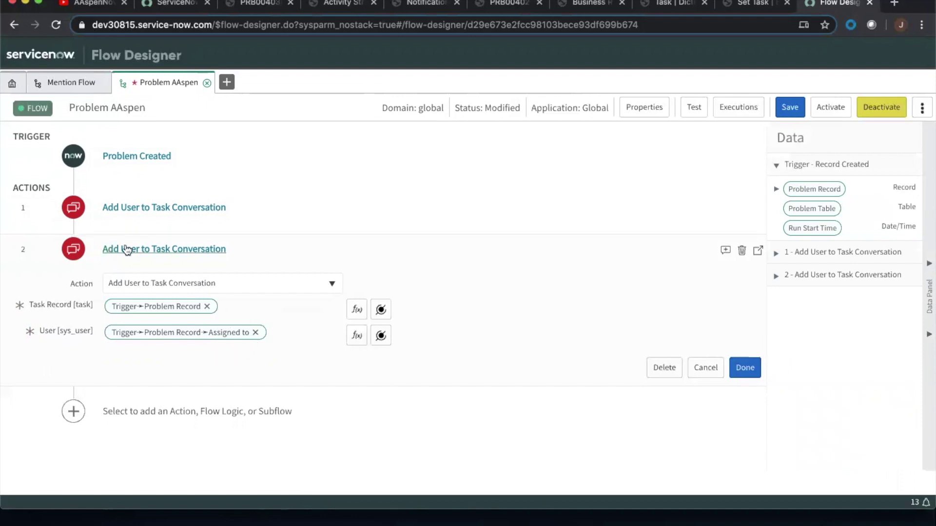
Delete the duplicate action and expand the first action's settings
{"action": "left_click", "coordinate": [741, 251]}
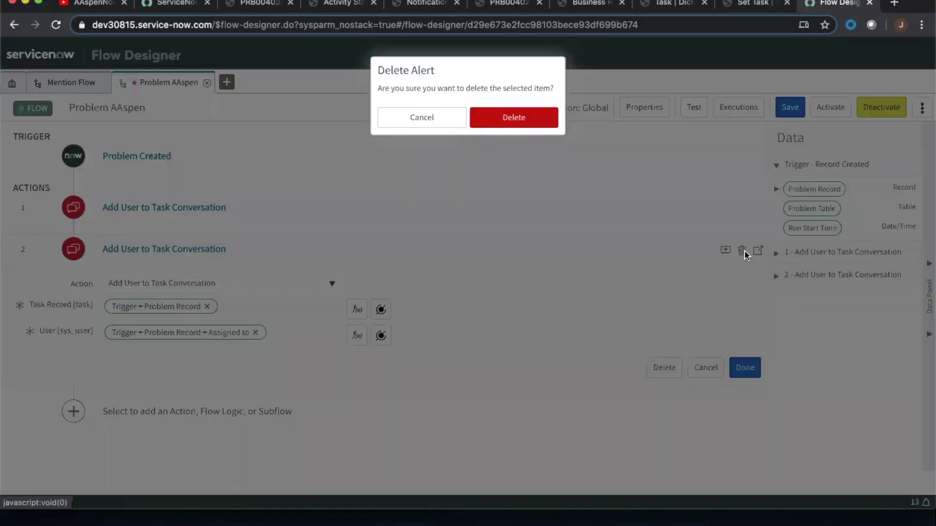
{"action": "left_click", "coordinate": [531, 121]}
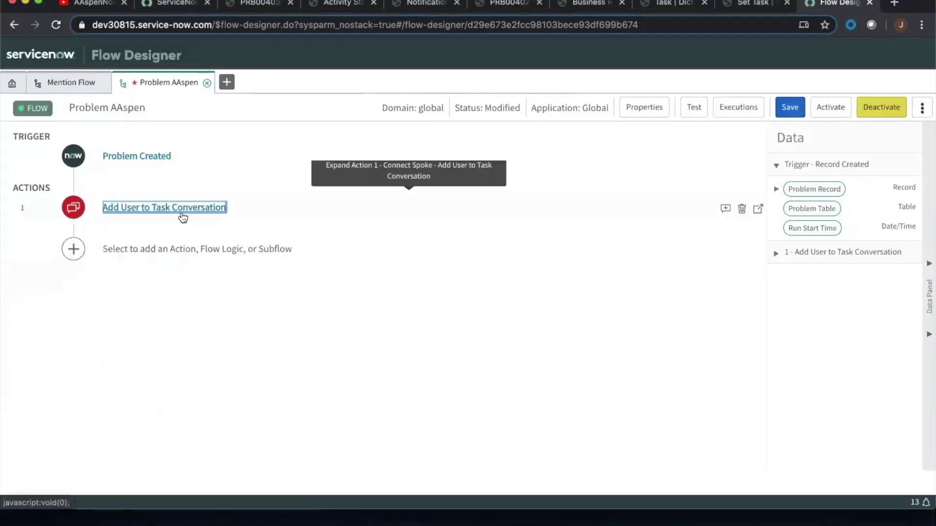
{"action": "left_click", "coordinate": [183, 214]}
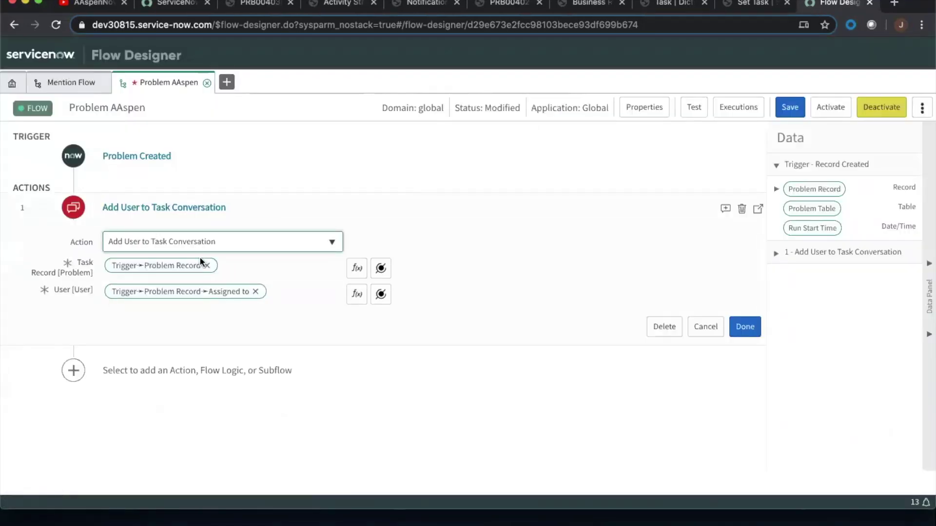
In Mention Flow, inspect the Notification Created trigger and the conversation action, expanding the Notification Record's fields
{"action": "left_click", "coordinate": [72, 84]}
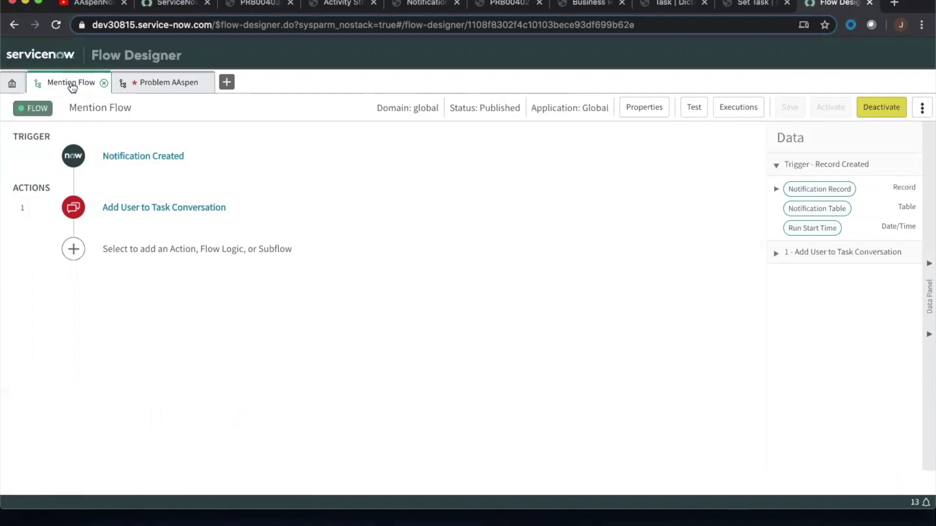
{"action": "left_click", "coordinate": [151, 160]}
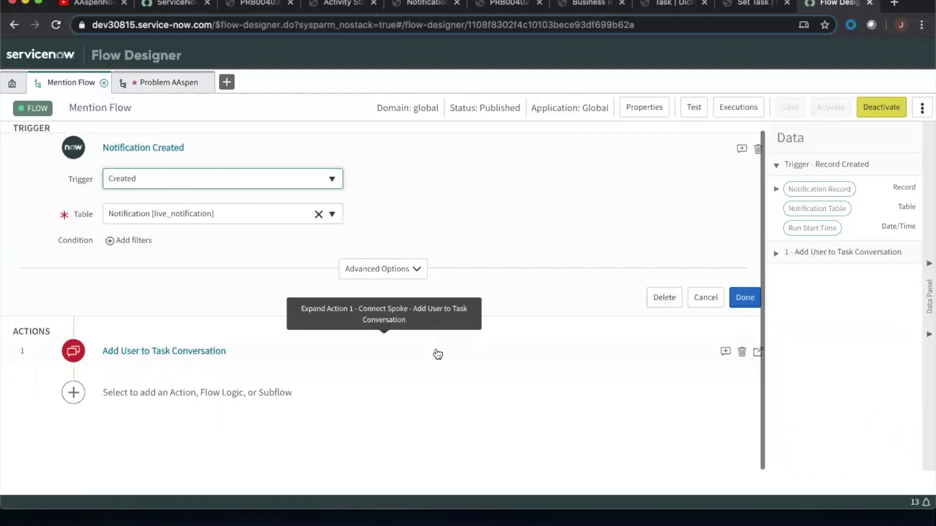
{"action": "left_click", "coordinate": [195, 352]}
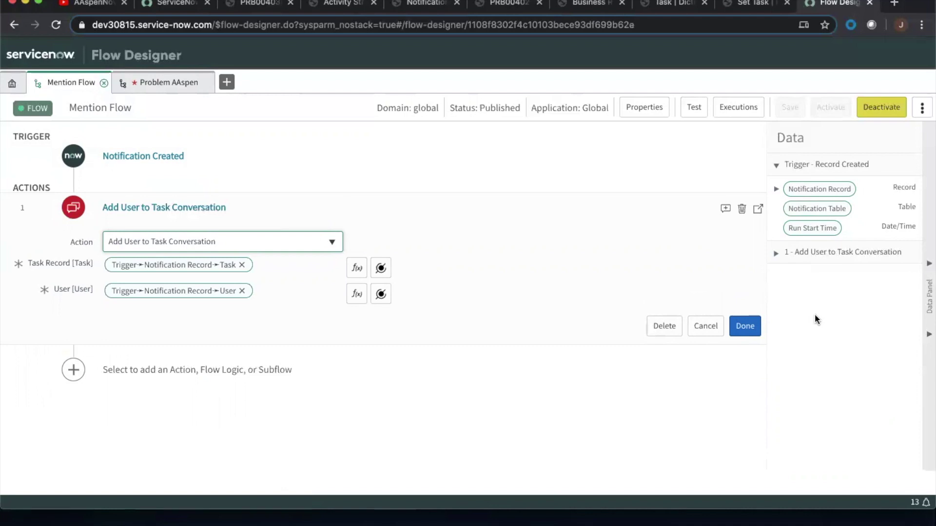
{"action": "left_click", "coordinate": [775, 190]}
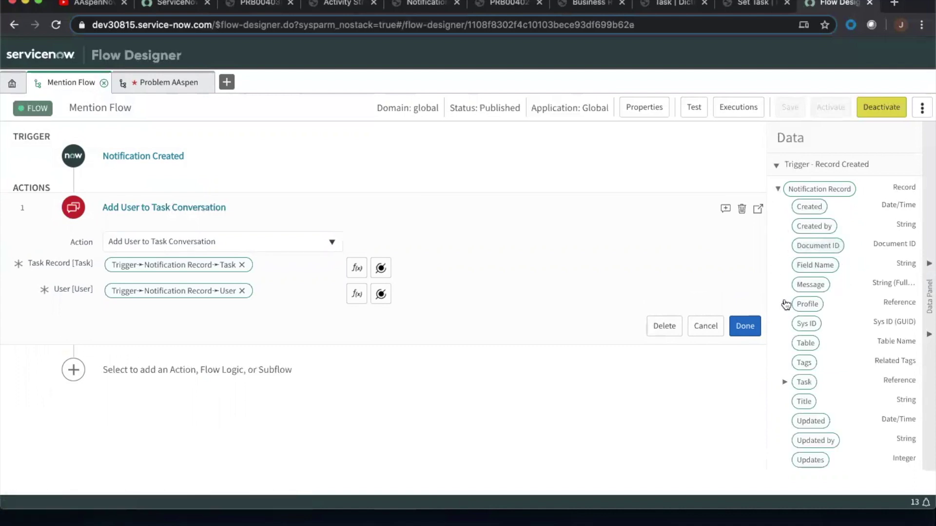
Expand the notification's Task reference fields, demonstrate dragging the Task pill, then collapse them
{"action": "scroll", "coordinate": [786, 317], "scroll_direction": "down", "scroll_amount": 3}
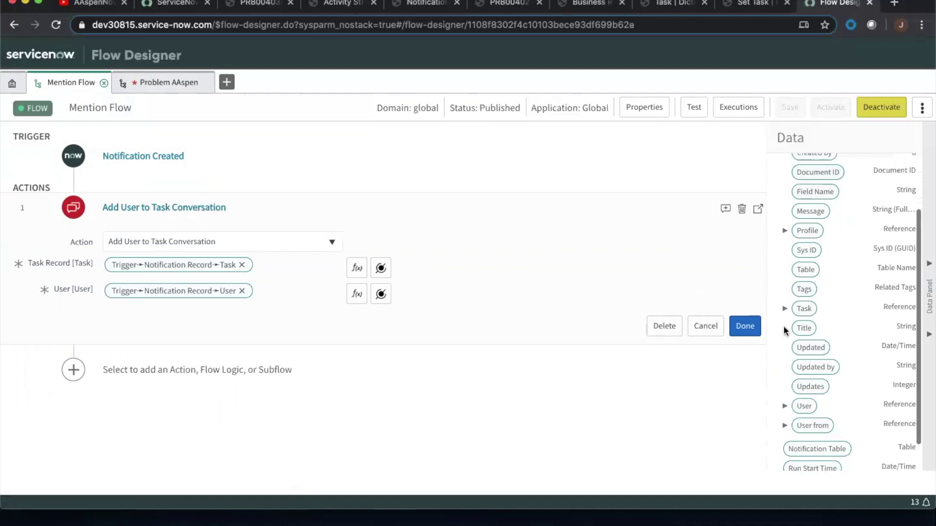
{"action": "scroll", "coordinate": [780, 263], "scroll_direction": "up", "scroll_amount": 3}
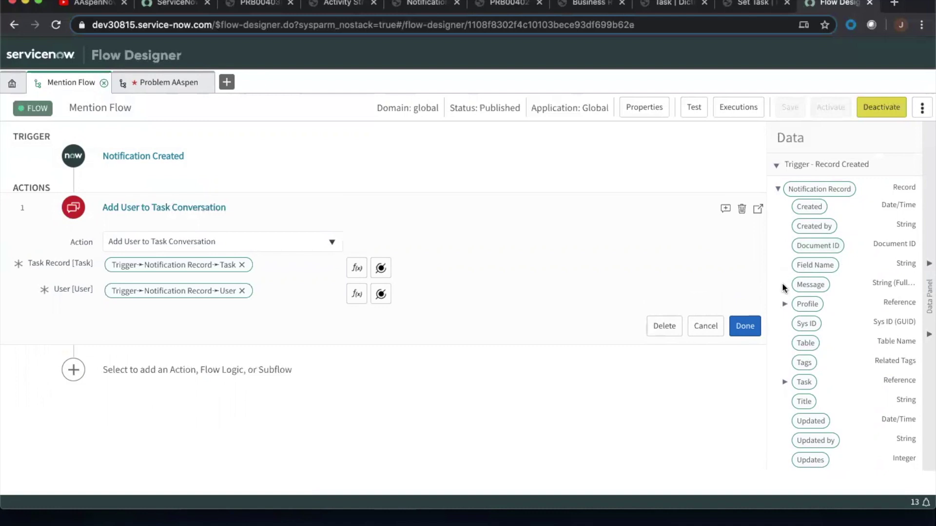
{"action": "scroll", "coordinate": [783, 263], "scroll_direction": "down", "scroll_amount": 3}
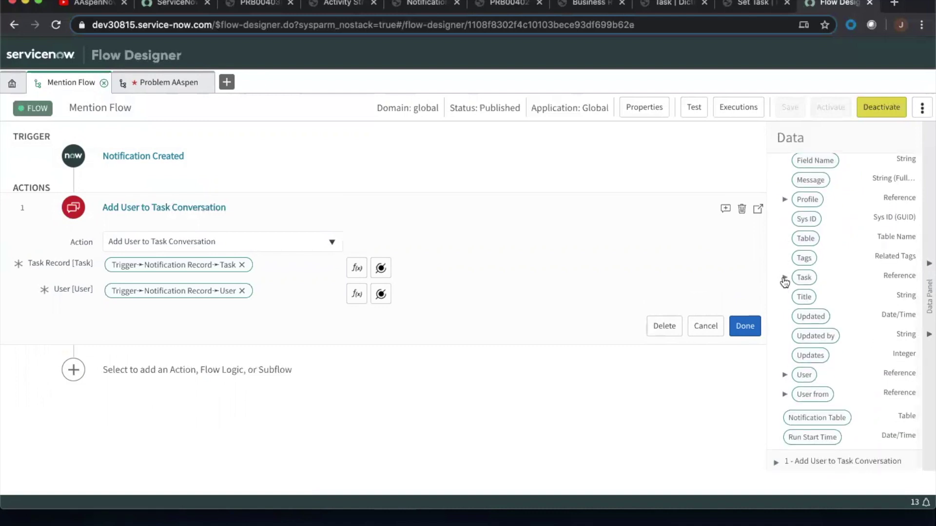
{"action": "left_click", "coordinate": [784, 280]}
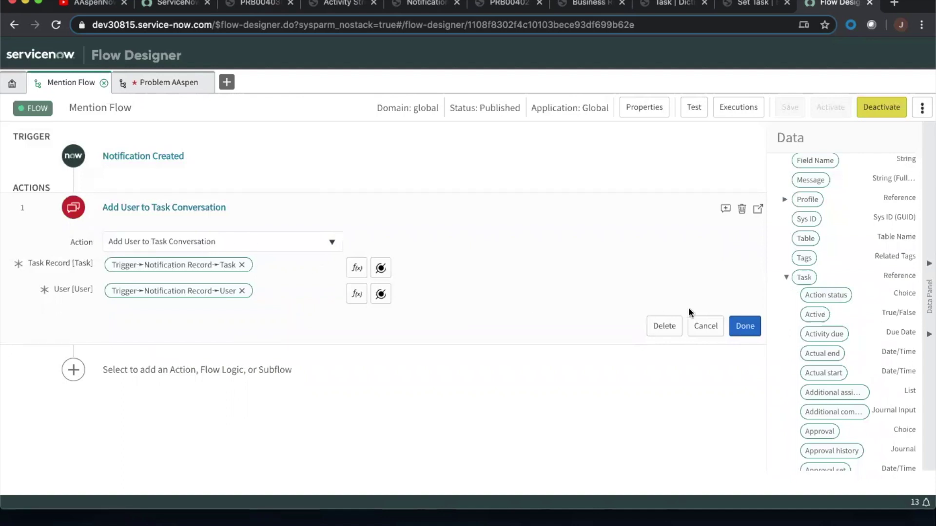
{"action": "left_click_drag", "start_coordinate": [809, 275], "coordinate": [864, 342]}
{"action": "scroll", "coordinate": [864, 342], "scroll_direction": "down", "scroll_amount": 5}
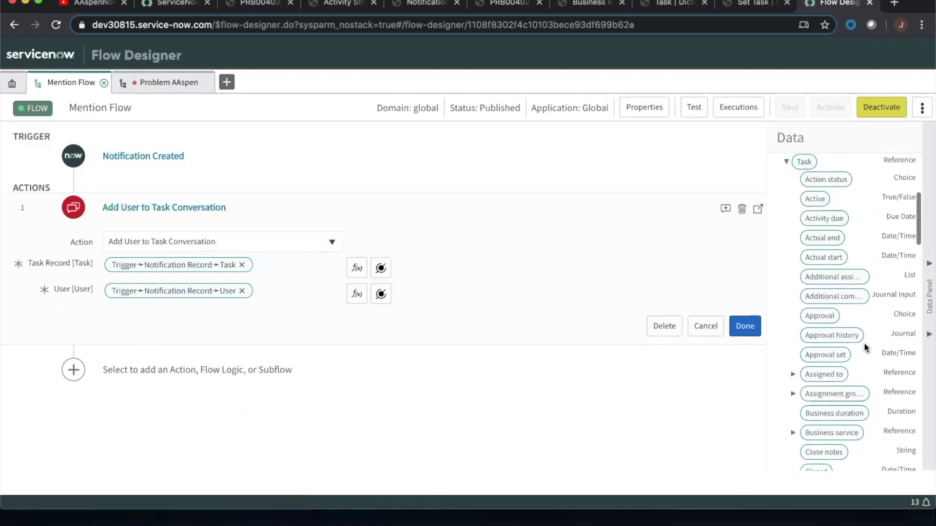
{"action": "scroll", "coordinate": [863, 342], "scroll_direction": "down", "scroll_amount": 1}
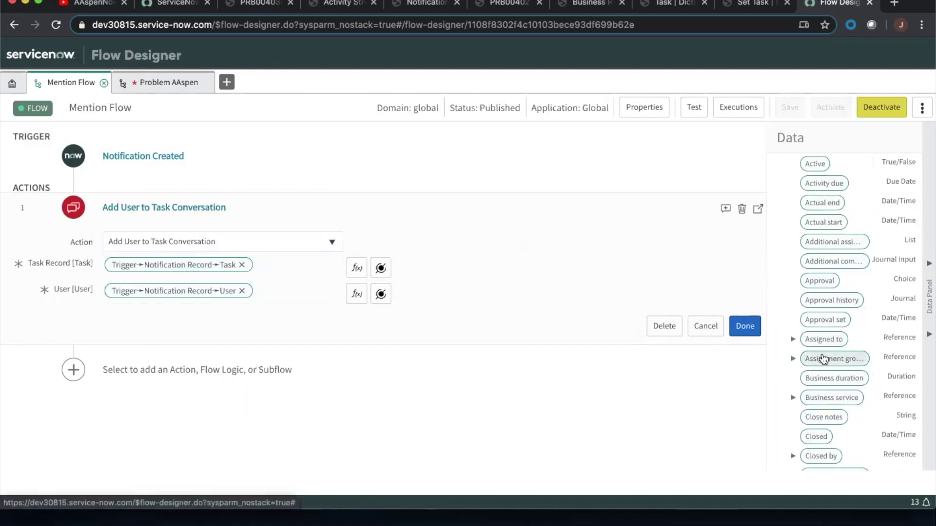
{"action": "scroll", "coordinate": [824, 359], "scroll_direction": "down", "scroll_amount": 5}
{"action": "scroll", "coordinate": [822, 359], "scroll_direction": "up", "scroll_amount": 15}
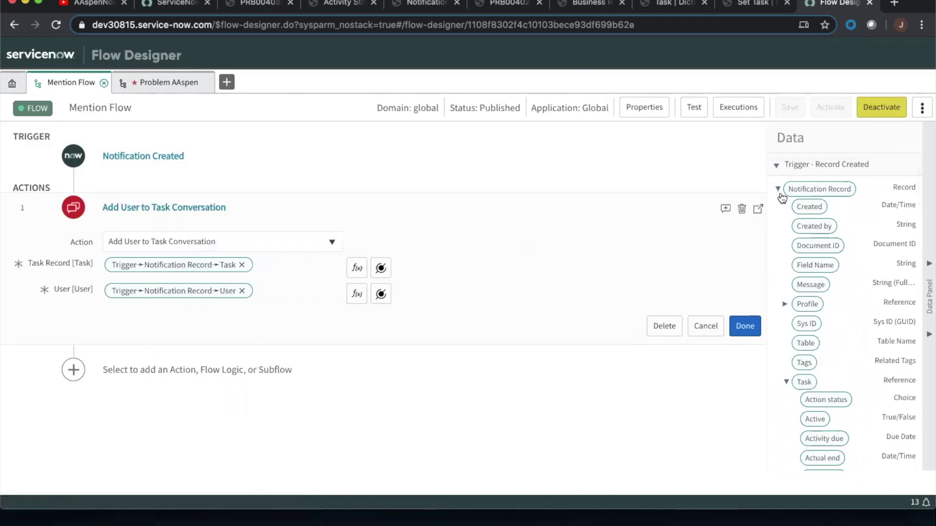
{"action": "left_click", "coordinate": [786, 382]}
Drag the notification's User and Task pills onto the User and Task Record inputs, then view the live_notification dictionary entries
{"action": "scroll", "coordinate": [829, 357], "scroll_direction": "down", "scroll_amount": 3}
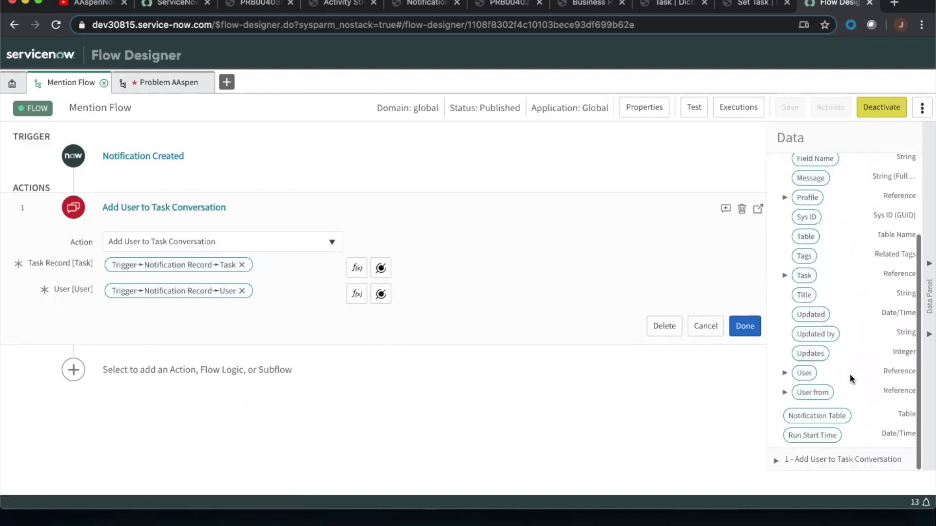
{"action": "left_click_drag", "start_coordinate": [804, 373], "coordinate": [853, 351]}
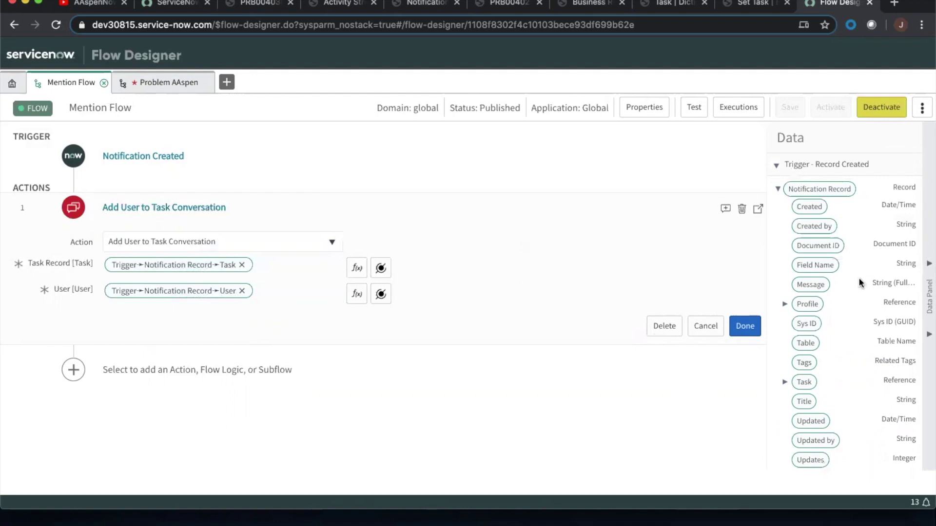
{"action": "left_click_drag", "start_coordinate": [803, 382], "coordinate": [833, 337]}
{"action": "scroll", "coordinate": [828, 376], "scroll_direction": "down", "scroll_amount": 2}
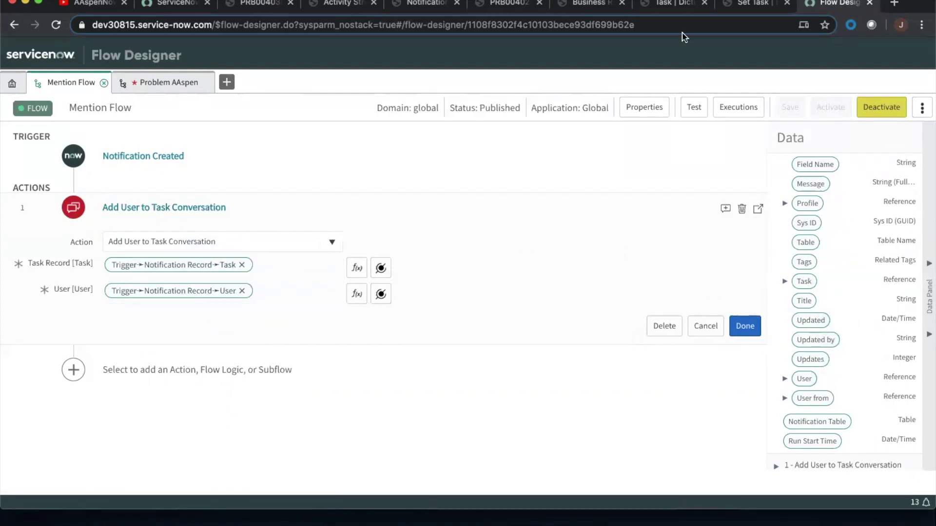
{"action": "left_click", "coordinate": [576, 5]}
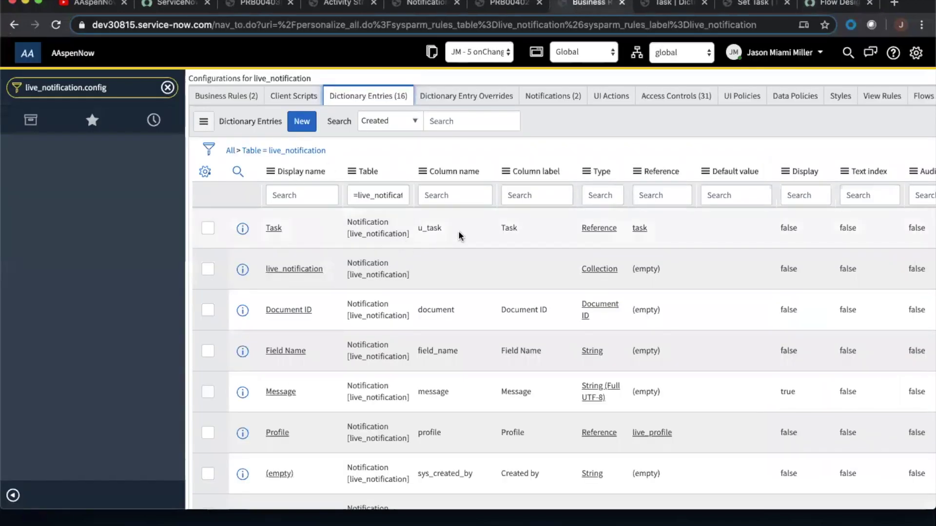
{"action": "left_click", "coordinate": [662, 6]}
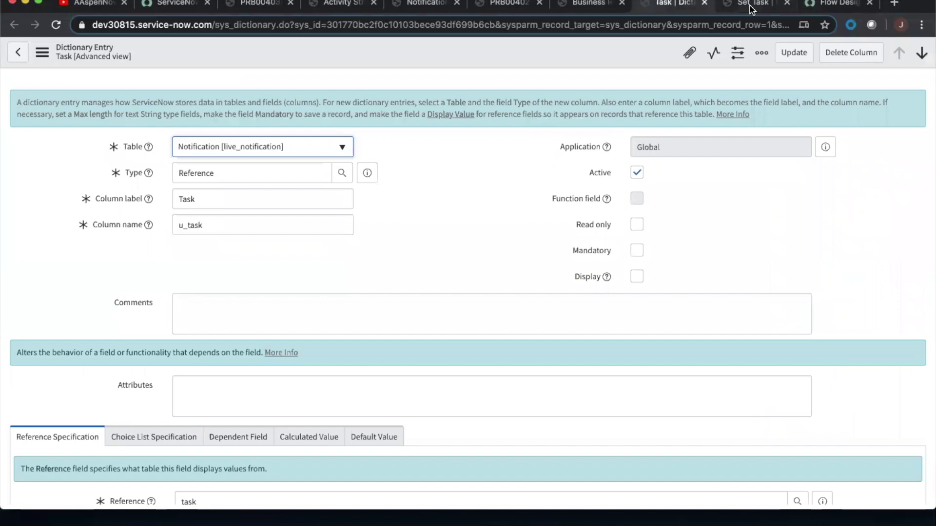
{"action": "left_click", "coordinate": [751, 6]}
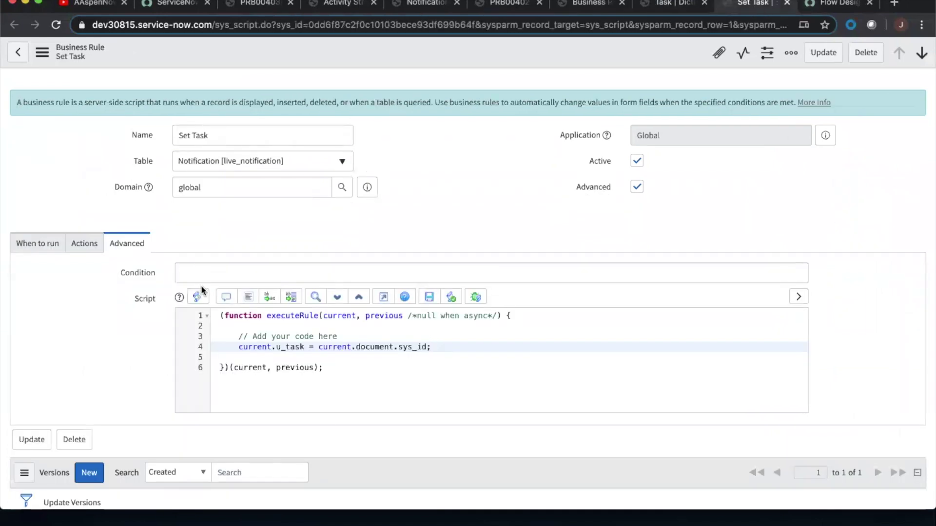
{"action": "left_click", "coordinate": [37, 245]}
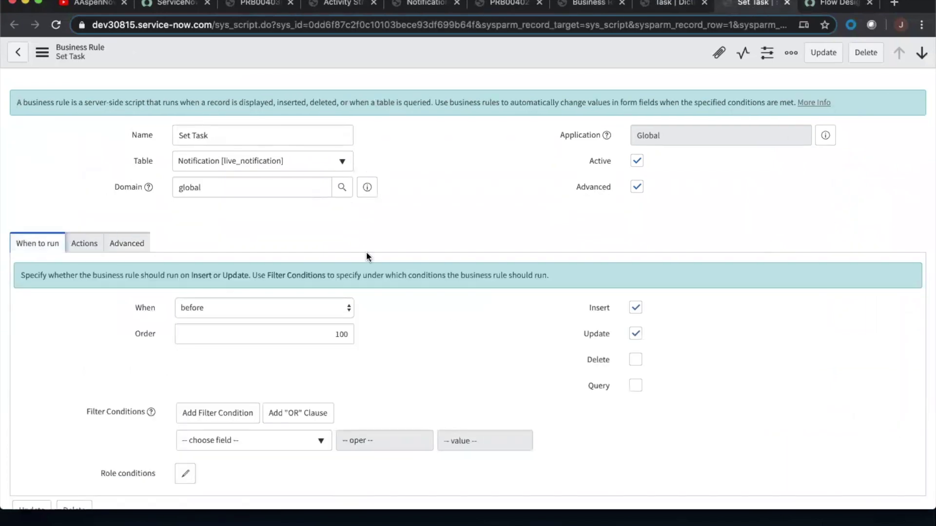
{"action": "left_click", "coordinate": [821, 8]}
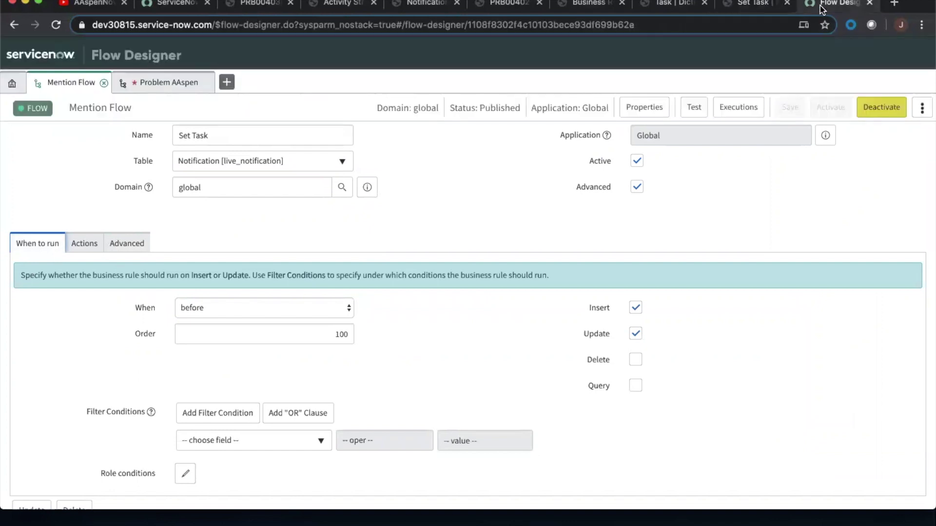